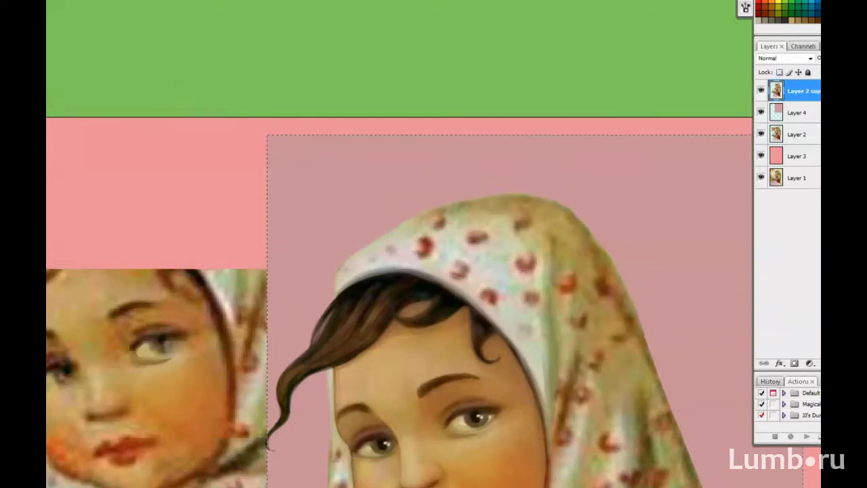
- Add a new empty layer to the collage with Ctrl+Shift+Alt+N
key("ctrl+shift+alt+n")
- Try two red test marks on the headscarf, undo both, and switch to Layer 2 copy
left_click(527, 298)
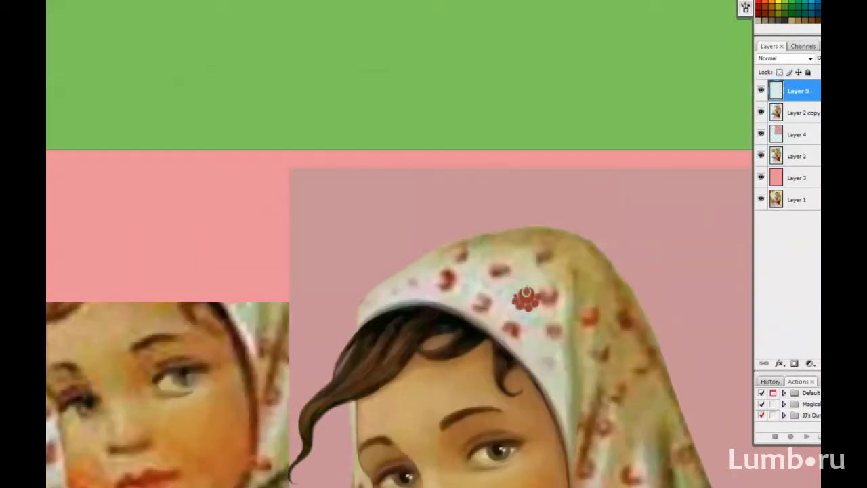
key("ctrl+z")
left_click(527, 296)
key("ctrl+z")
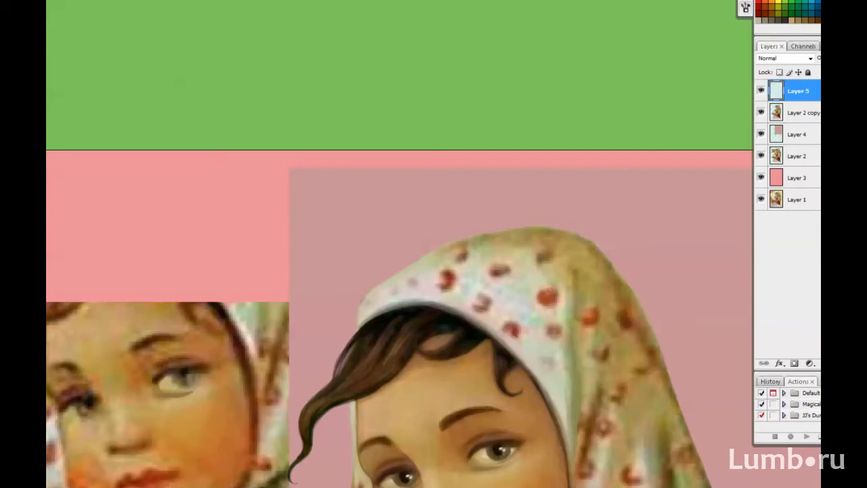
key("alt+bracketleft")
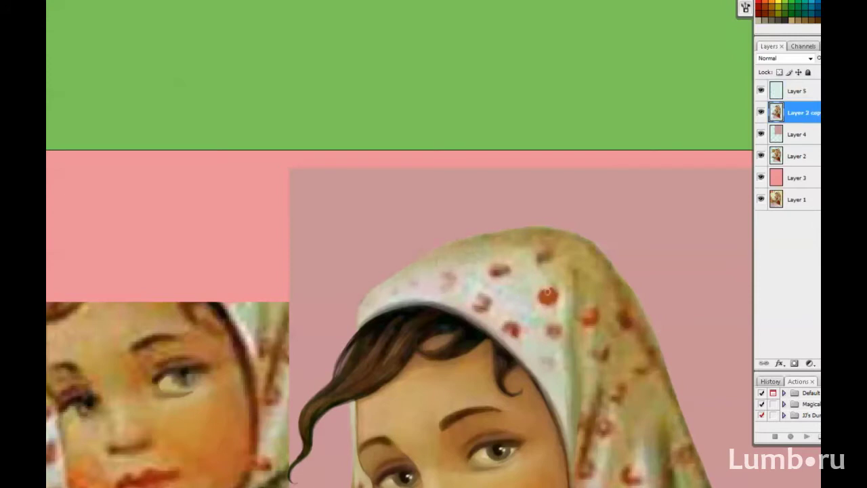
- Heal away the red dots across the headscarf, keeping one red flower near its top
left_click(450, 280)
left_click(481, 304)
left_click(510, 329)
left_click(499, 271)
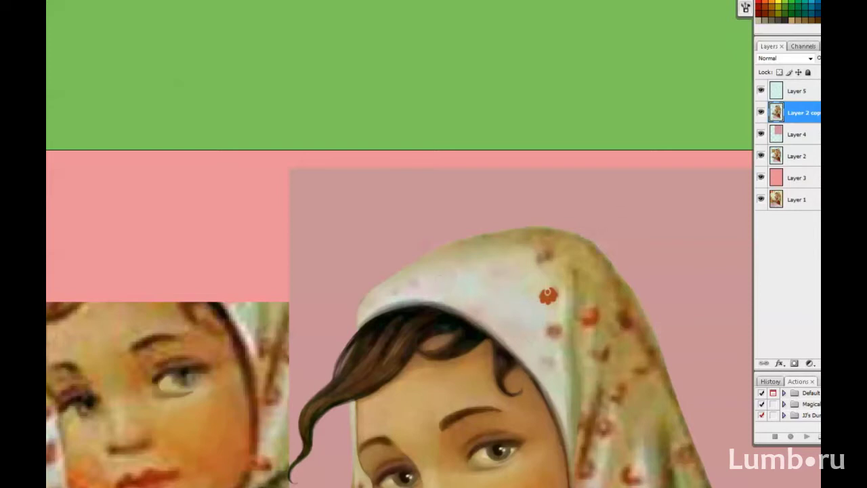
left_click(548, 362)
left_click(554, 330)
left_click(546, 255)
left_click(588, 425)
left_click(589, 315)
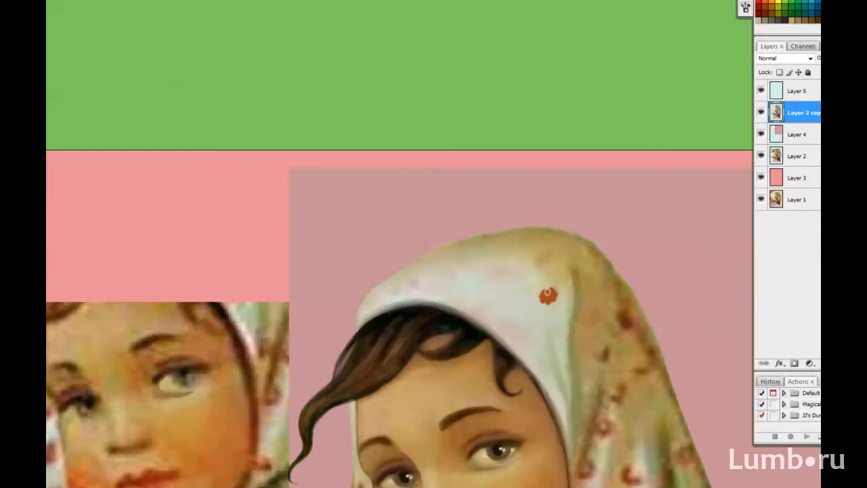
- Smooth the patterned right side of the headscarf into a plain green-beige tone
left_click_drag(702, 351, 677, 303)
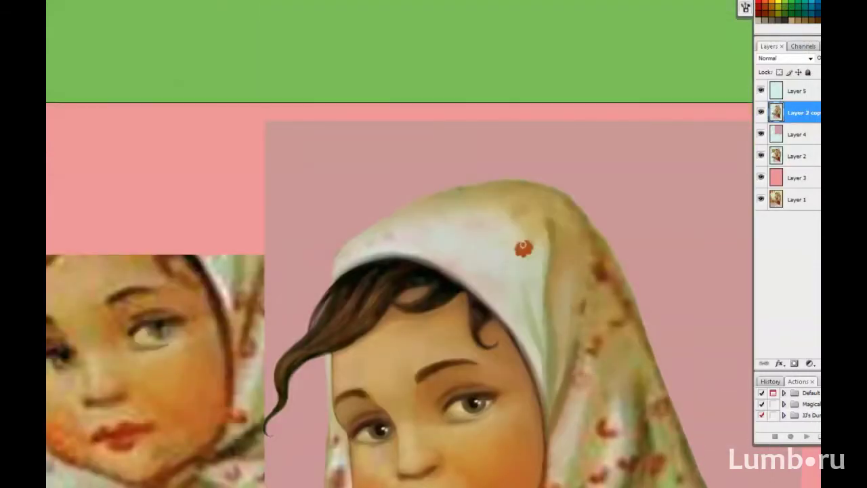
left_click_drag(550, 451, 555, 379)
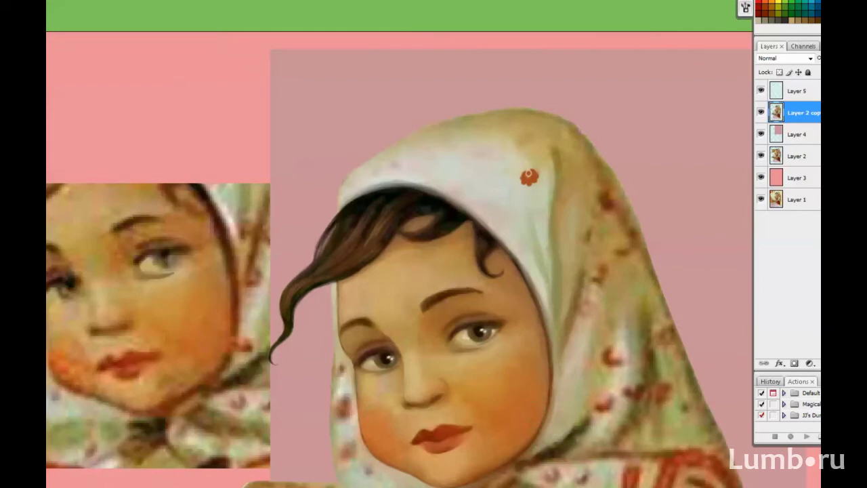
left_click_drag(581, 380, 578, 272)
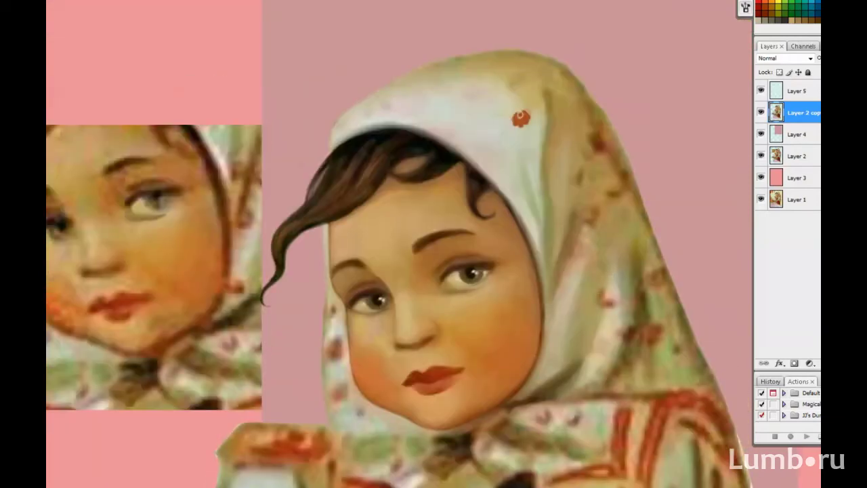
left_click_drag(589, 277, 586, 474)
mouse_move(640, 468)
left_mouse_down()
mouse_move(603, 391)
mouse_move(595, 329)
left_mouse_up()
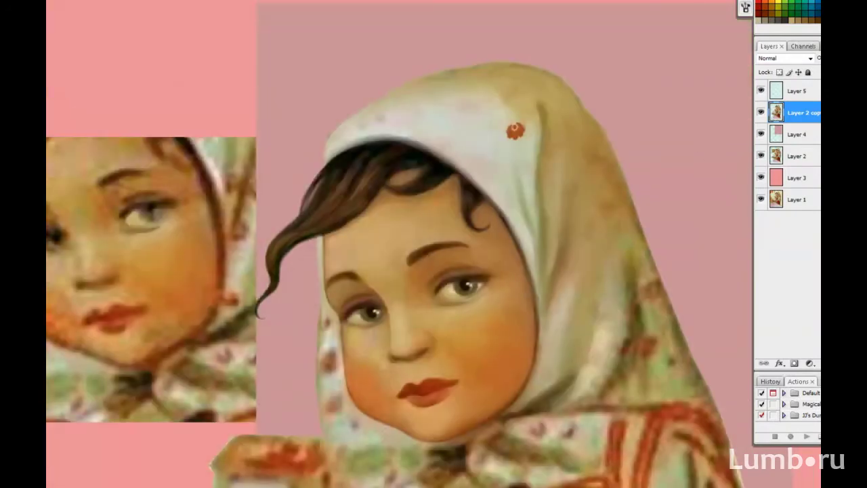
left_click_drag(616, 359, 670, 372)
left_click_drag(630, 338, 633, 271)
left_click_drag(631, 203, 685, 379)
- Brighten the headscarf's right edge and zoom out to review the whole girl
left_click_drag(616, 145, 708, 406)
left_click_drag(474, 339, 406, 217)
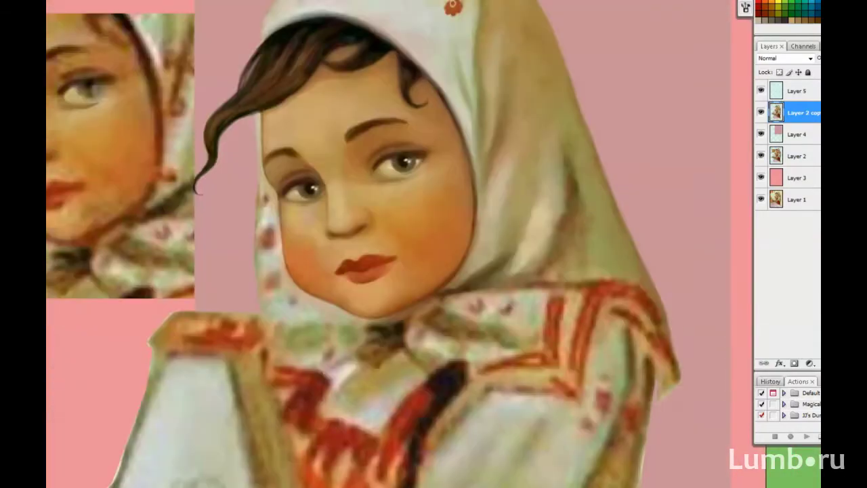
key("ctrl+minus")
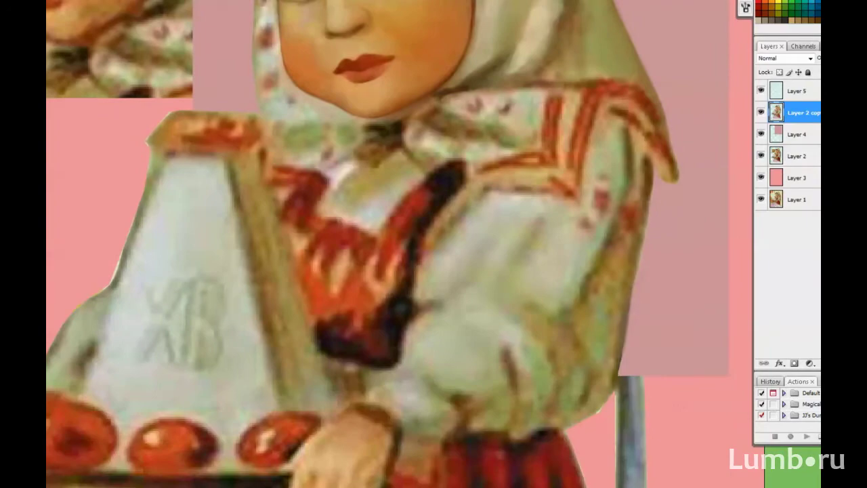
key("ctrl+plus")
key("ctrl+minus")
key("ctrl+plus")
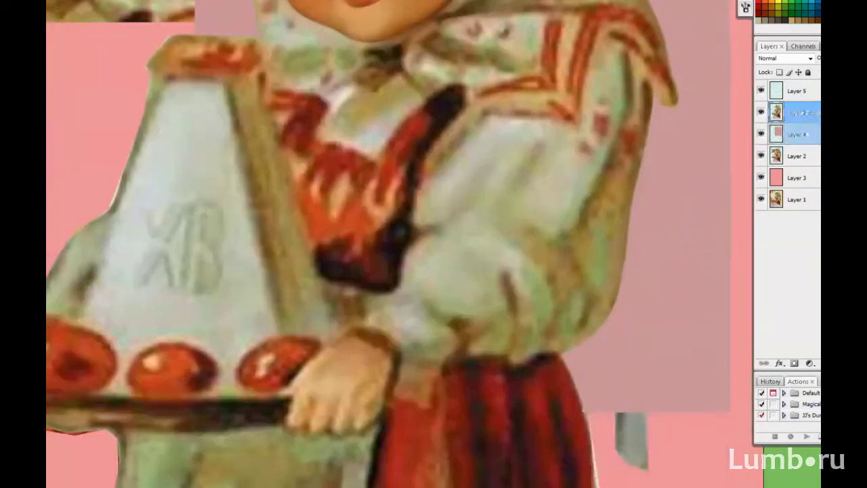
key("ctrl+minus")
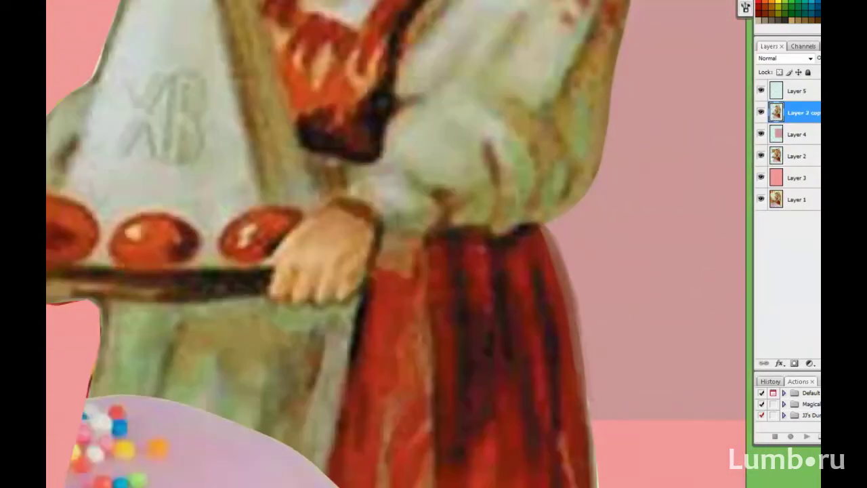
- Erase the headscarf's lower edge back to the pink background and lighten one fold
key("ctrl+plus")
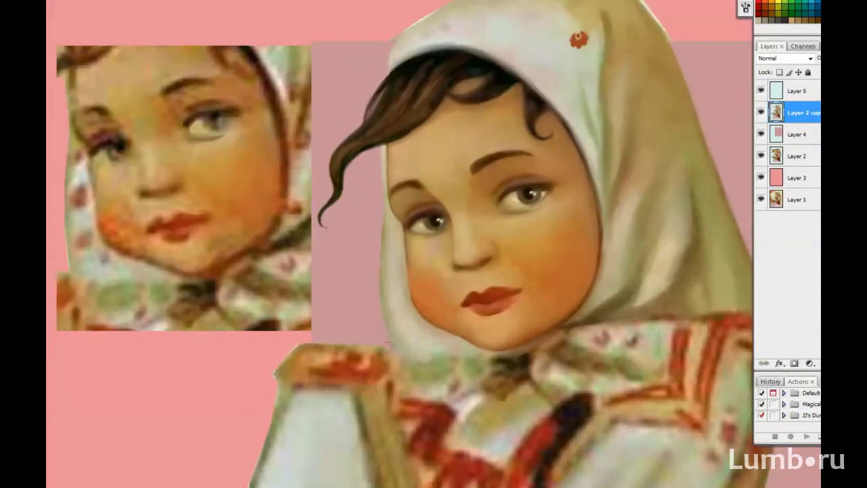
left_click_drag(386, 344, 411, 383)
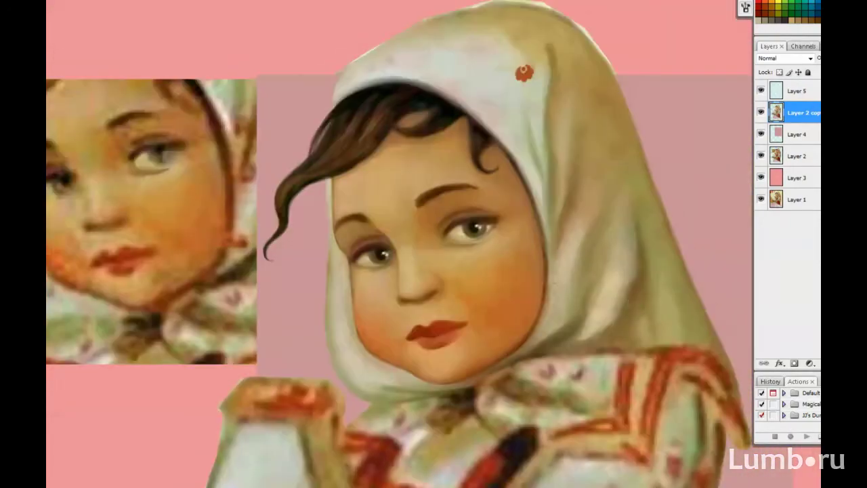
left_click_drag(557, 214, 556, 256)
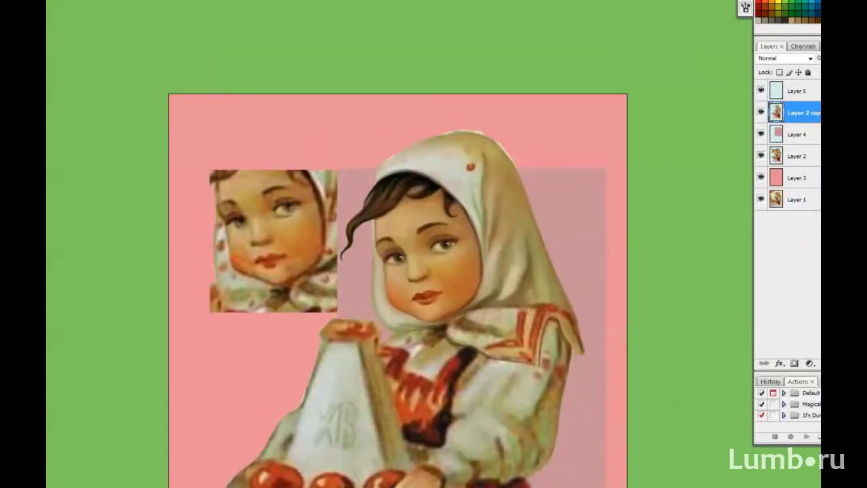
- Repaint the red stripes on the shoulder cuff as clean, even lines
scroll(539, 386, "up", 1)
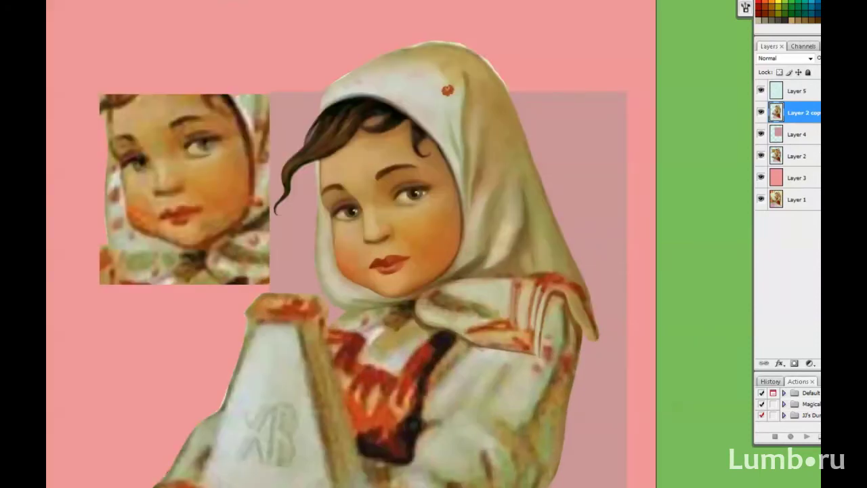
scroll(380, 244, "up", 2)
scroll(379, 244, "down", 2)
scroll(379, 244, "down", 1)
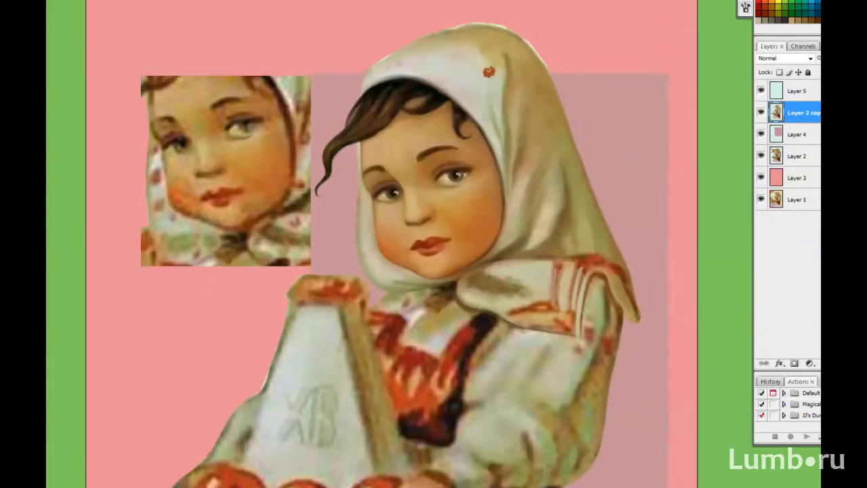
scroll(485, 287, "down", 2)
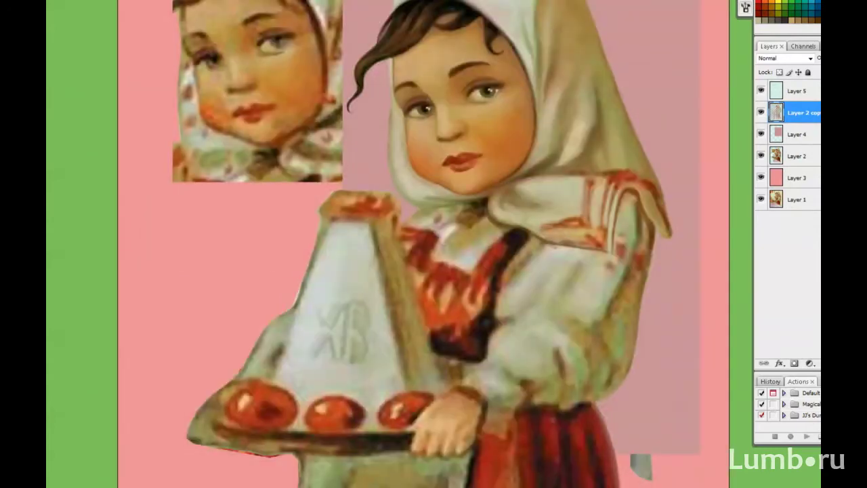
scroll(406, 244, "up", 2)
left_click_drag(546, 263, 575, 298)
left_click_drag(572, 264, 569, 322)
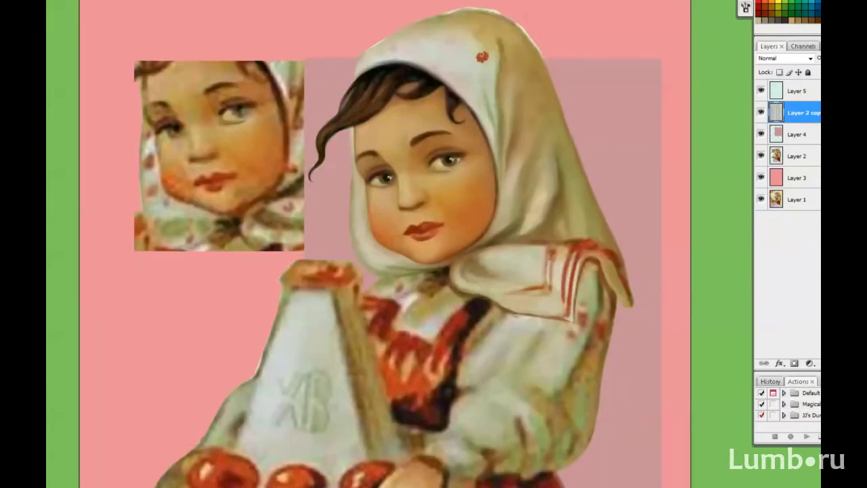
- Scroll around the shoulder and headscarf to inspect the repainted stripes
scroll(370, 244, "right", 2)
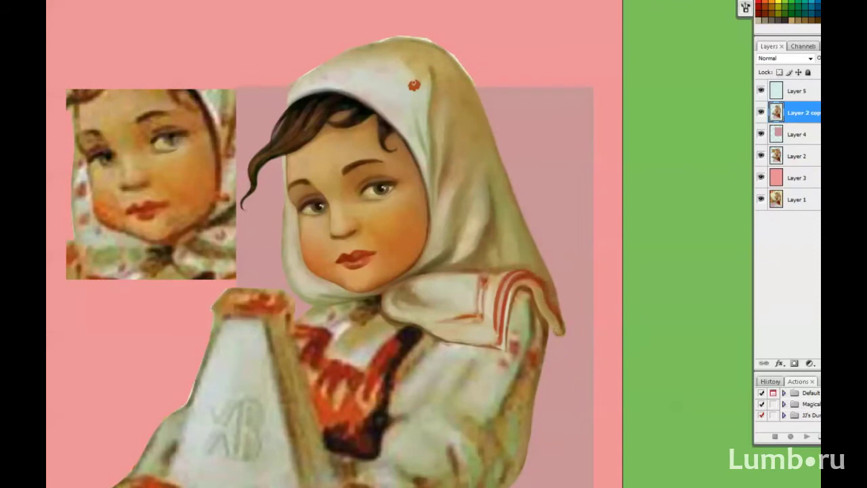
scroll(366, 244, "left", 1)
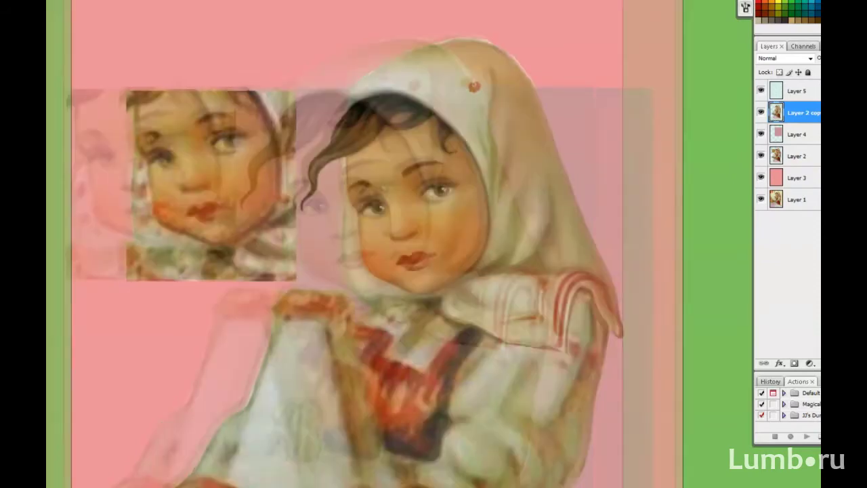
scroll(366, 244, "up", 3)
scroll(366, 243, "right", 4)
scroll(396, 254, "down", 2)
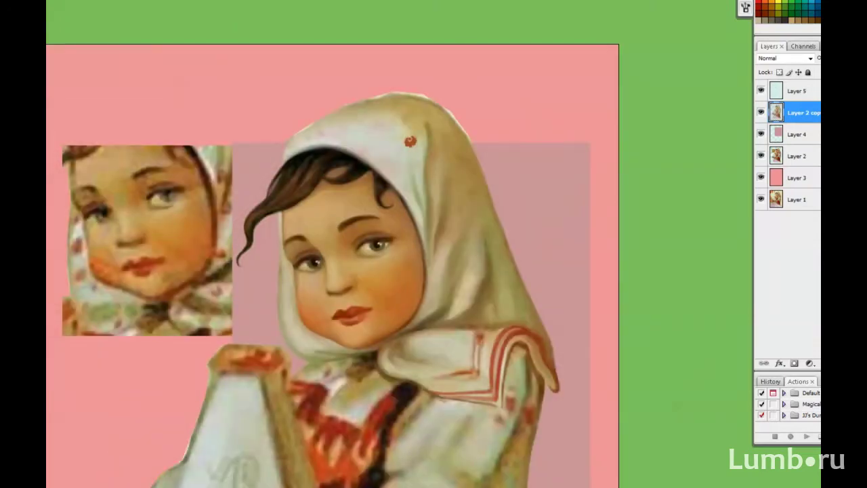
scroll(396, 255, "left", 6)
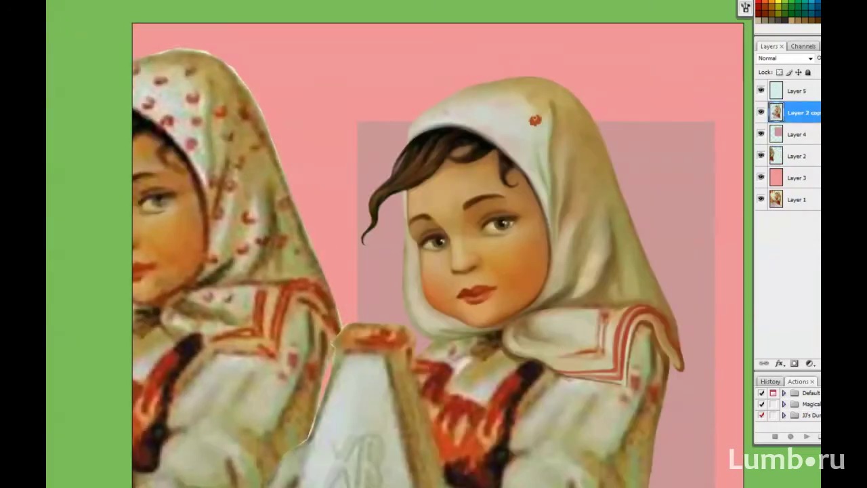
scroll(393, 255, "right", 3)
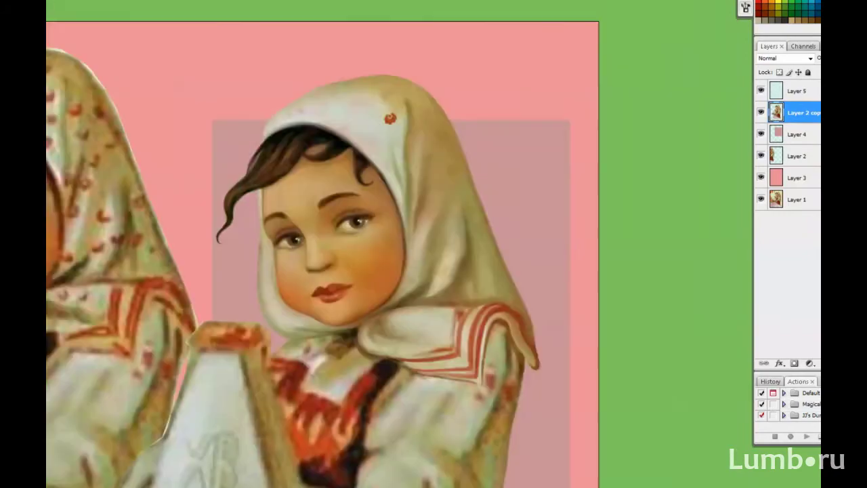
scroll(393, 255, "up", 1)
scroll(393, 255, "left", 1)
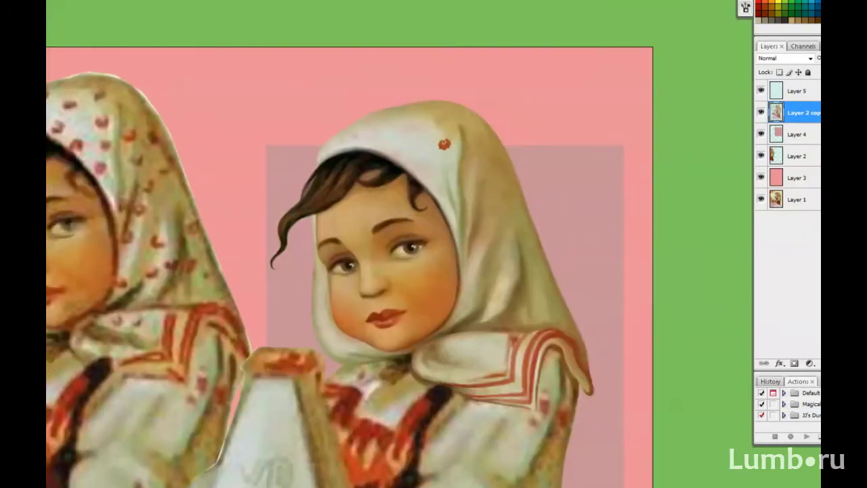
scroll(362, 267, "up", 1)
scroll(362, 267, "left", 1)
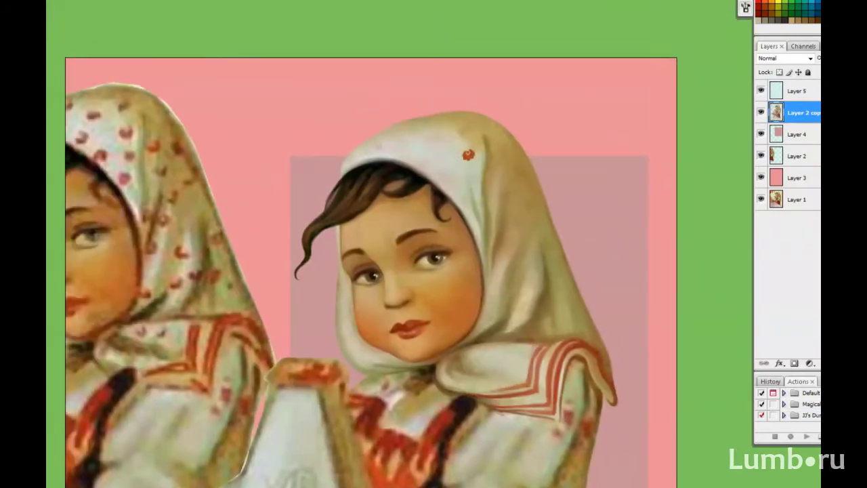
scroll(553, 247, "down", 4)
scroll(552, 247, "right", 1)
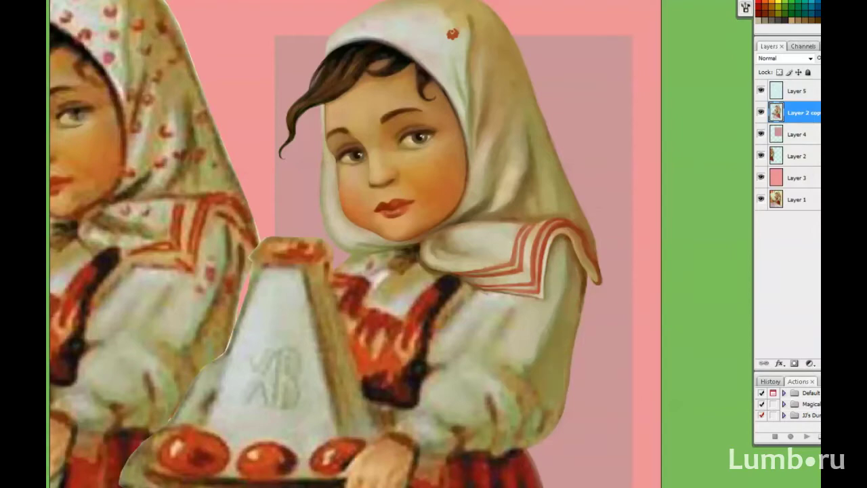
- Pan and zoom to frame the right girl's face, dress and tray
left_click_drag(580, 318, 657, 338)
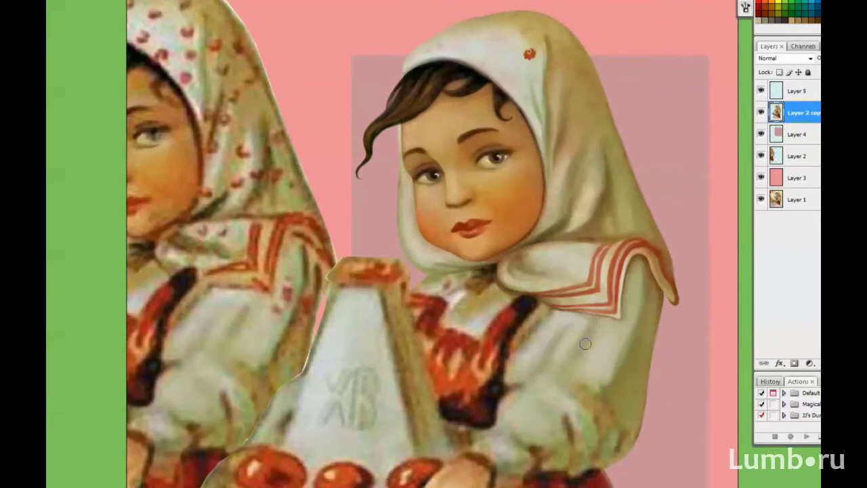
mouse_move(505, 475)
left_mouse_down()
mouse_move(552, 311)
mouse_move(520, 406)
left_mouse_up()
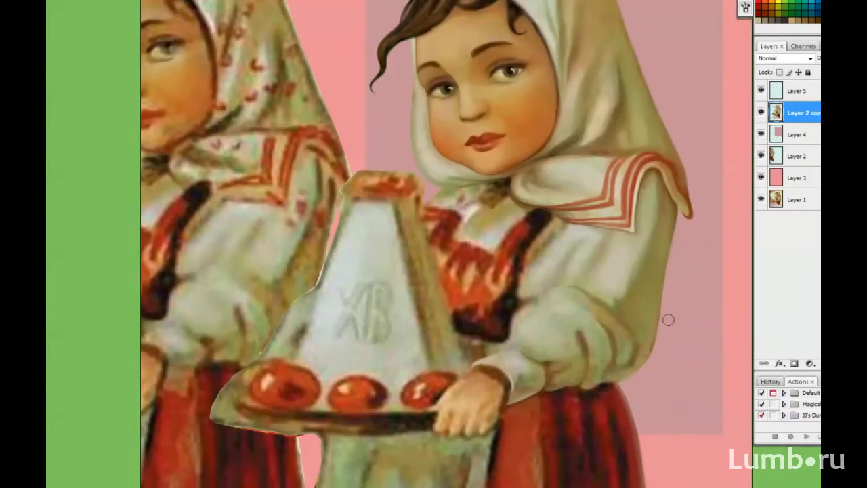
left_click_drag(668, 320, 710, 313)
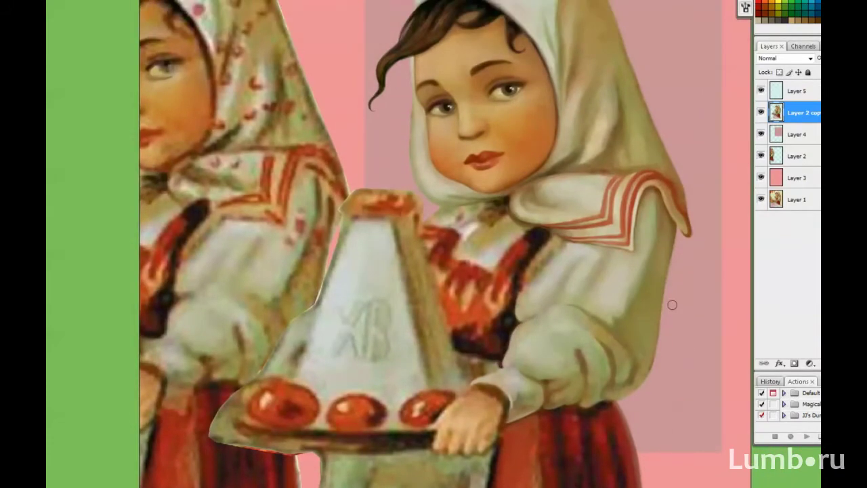
left_click_drag(567, 284, 563, 356)
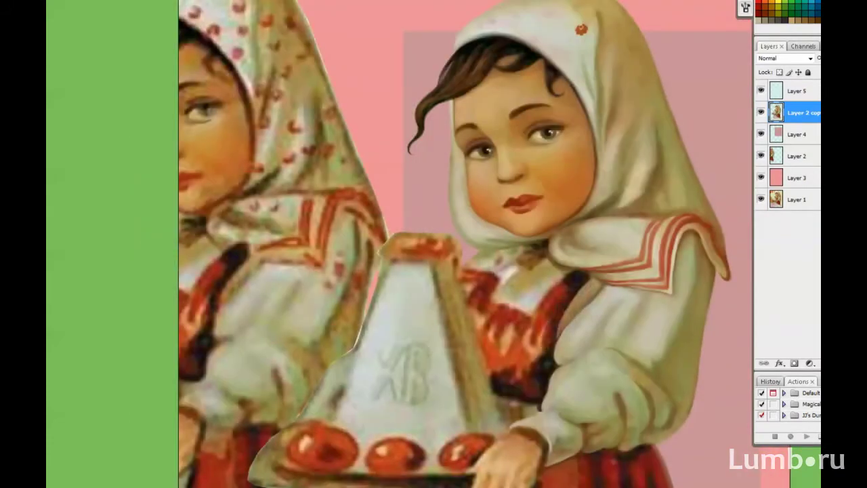
left_click_drag(735, 267, 675, 365)
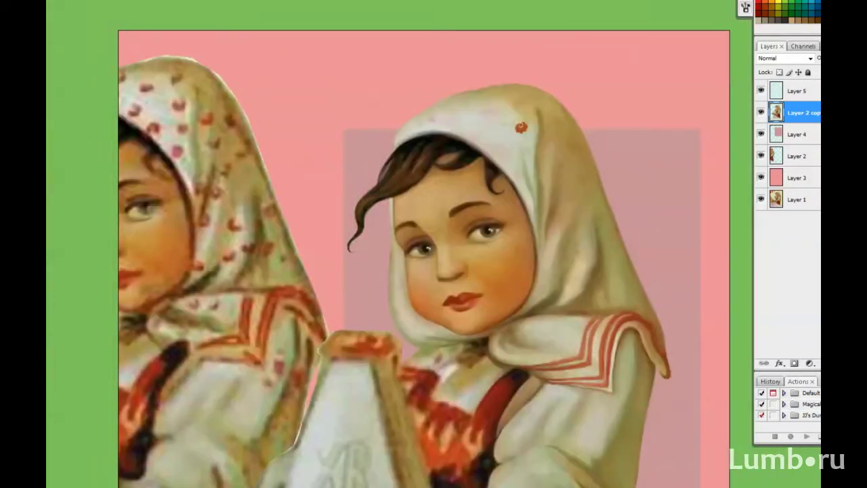
key("ctrl+minus")
key("ctrl+plus")
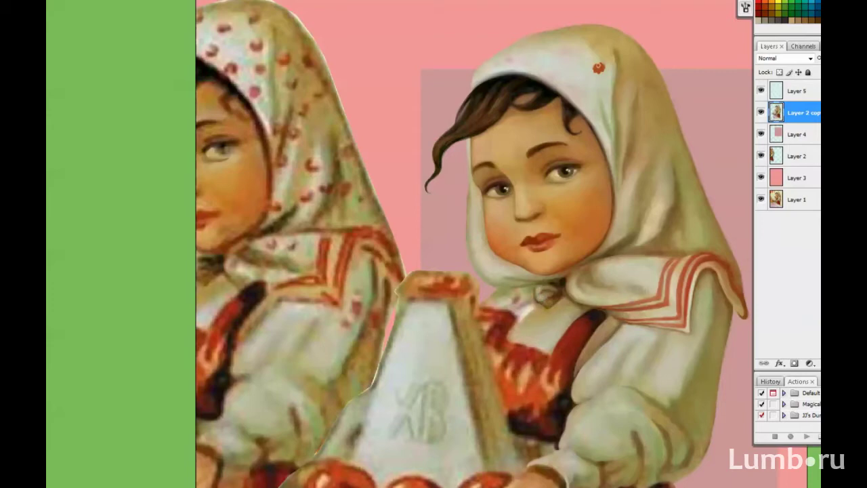
- Repaint the red dress smoother and darker and touch up the collar
scroll(532, 359, "up", 2)
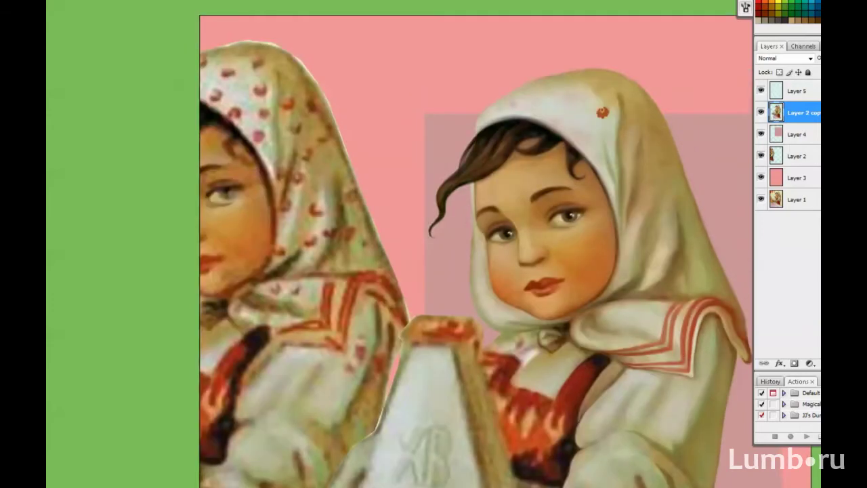
scroll(474, 244, "down", 5)
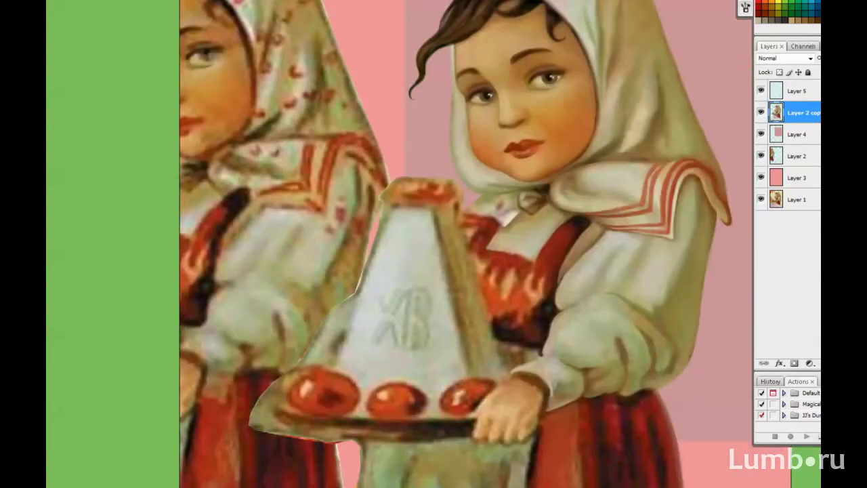
scroll(474, 244, "up", 1)
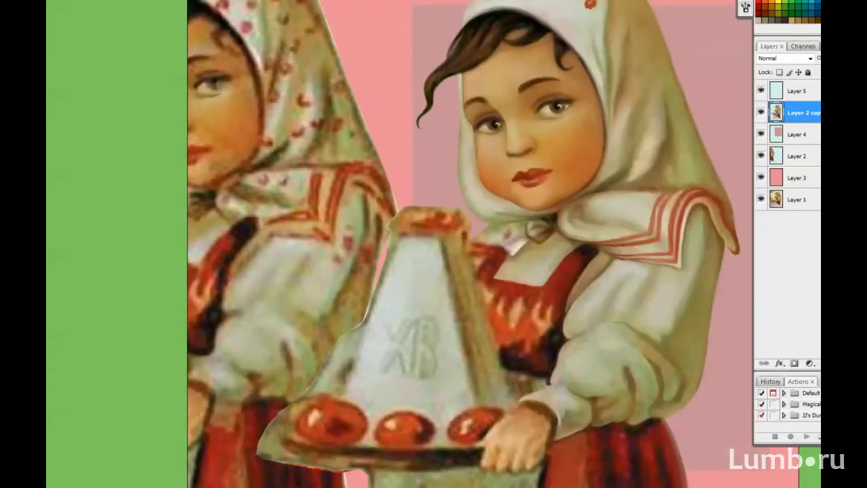
scroll(474, 244, "left", 2)
mouse_move(579, 290)
left_mouse_down()
mouse_move(573, 319)
mouse_move(559, 329)
mouse_move(589, 325)
left_mouse_up()
left_click_drag(556, 299, 587, 318)
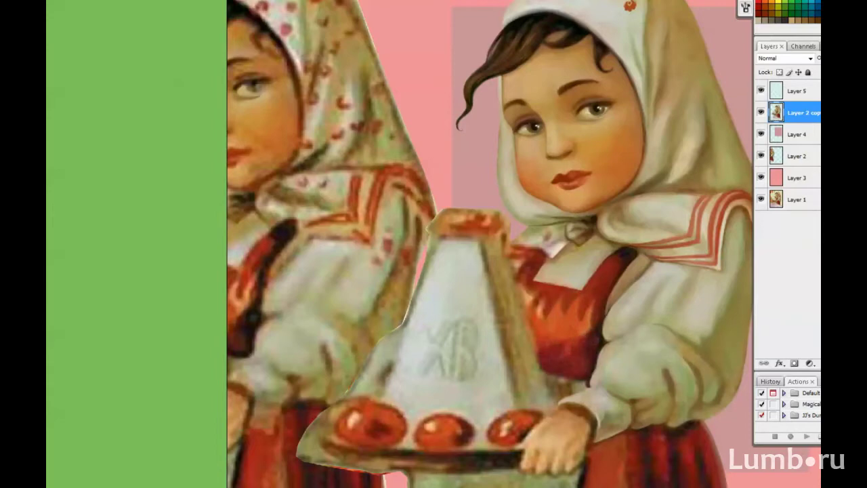
scroll(474, 244, "up", 1)
scroll(474, 244, "right", 1)
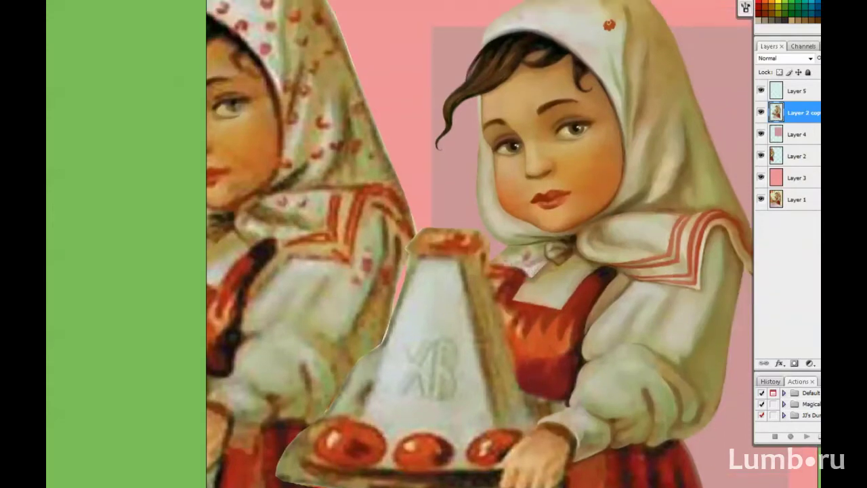
mouse_move(491, 262)
left_mouse_down()
mouse_move(505, 252)
mouse_move(568, 248)
mouse_move(568, 256)
left_mouse_up()
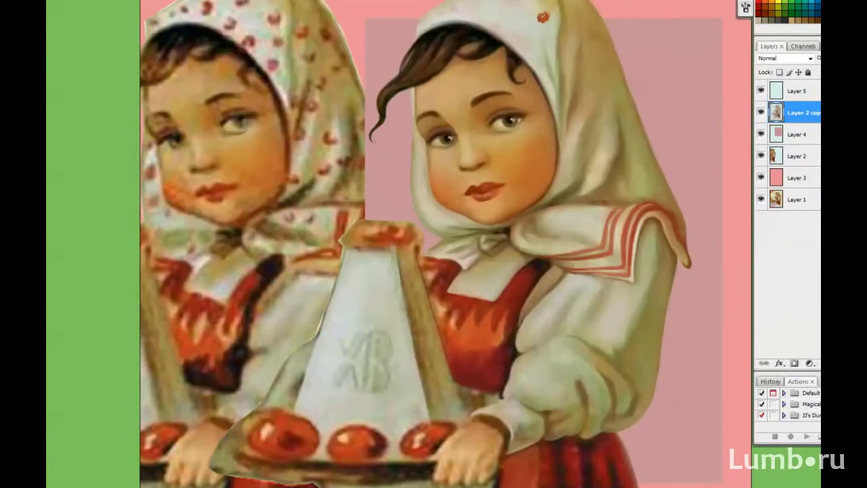
- Lighten the kulich's dark shaded side and brighten the X of its ХВ lettering
left_click_drag(424, 254, 427, 342)
left_click_drag(424, 302, 444, 396)
left_click_drag(403, 244, 423, 352)
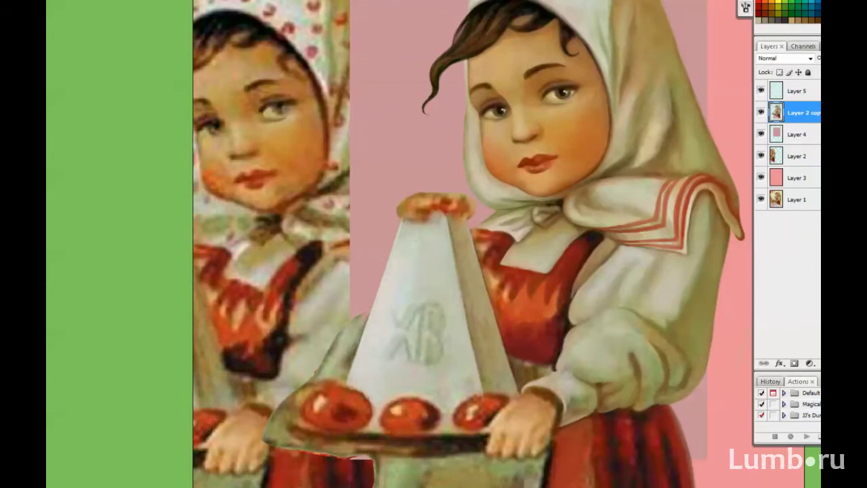
left_click_drag(408, 317, 408, 356)
left_click_drag(397, 324, 412, 359)
- Lighten the ХВ lettering and the top of the kulich below its red rim
mouse_move(399, 309)
left_mouse_down()
mouse_move(416, 348)
mouse_move(391, 361)
left_mouse_up()
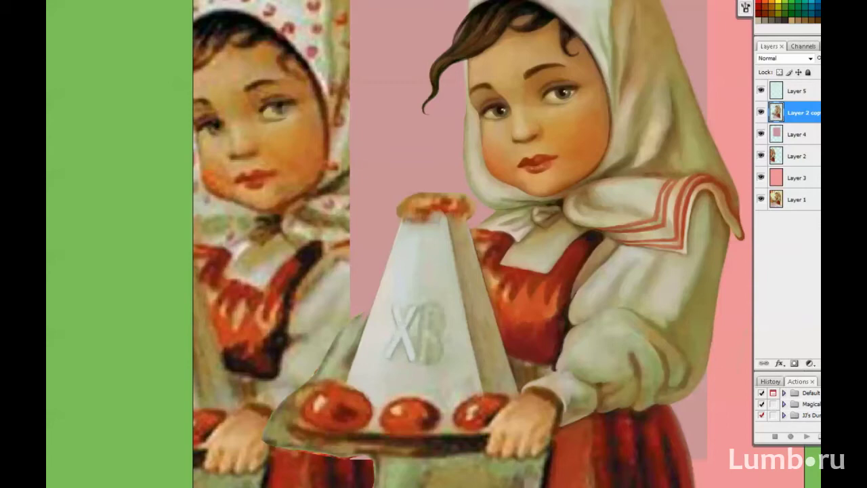
left_click_drag(424, 308, 425, 360)
left_click_drag(414, 316, 420, 357)
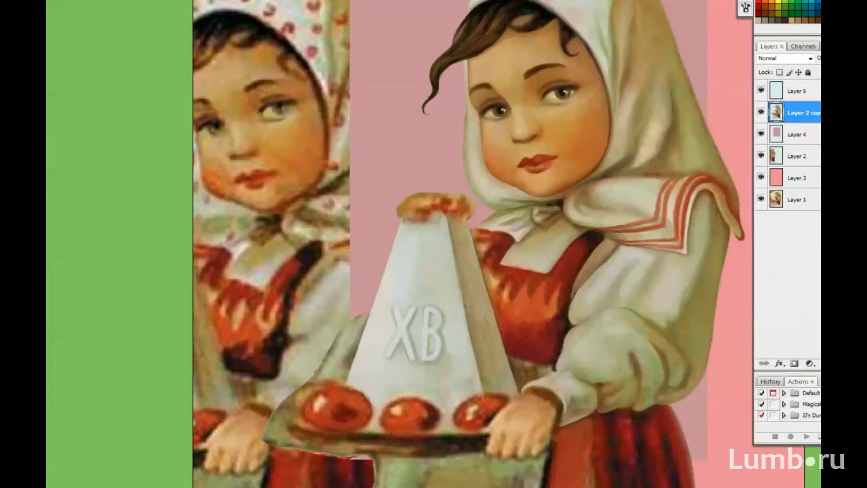
left_click_drag(425, 252, 420, 284)
left_click_drag(404, 232, 416, 217)
left_click_drag(447, 262, 457, 292)
left_click_drag(407, 225, 434, 212)
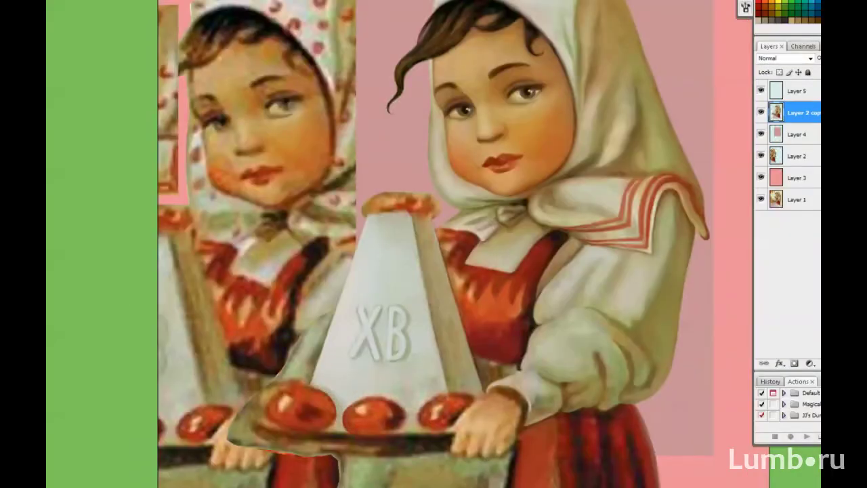
- Move Layer 4's pink rectangle about 130 px left and duplicate the retouched girl layer
left_click_drag(339, 410, 288, 357)
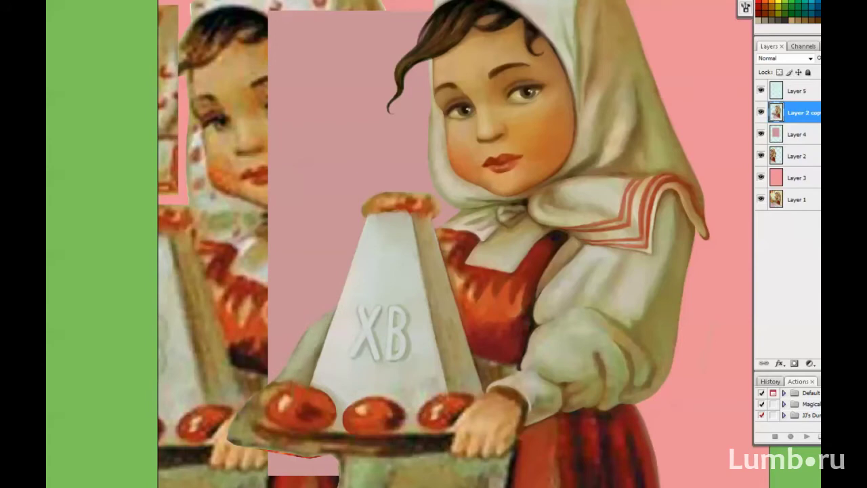
scroll(454, 243, "down", 2)
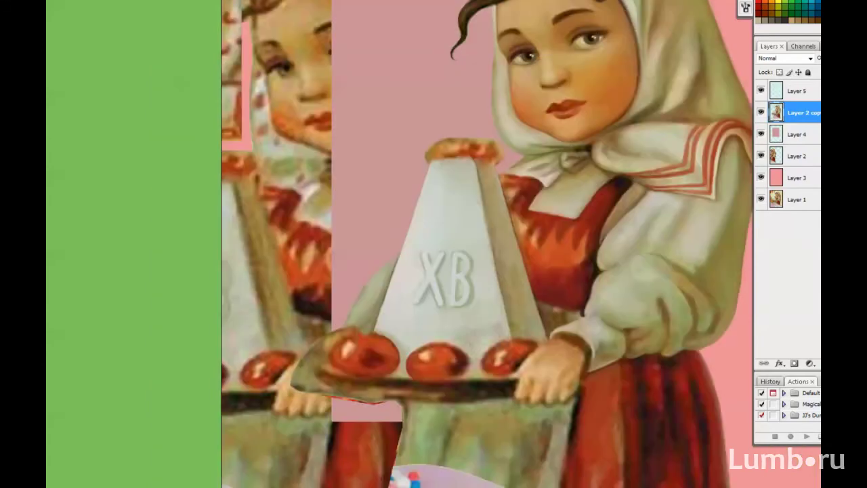
scroll(454, 243, "down", 2)
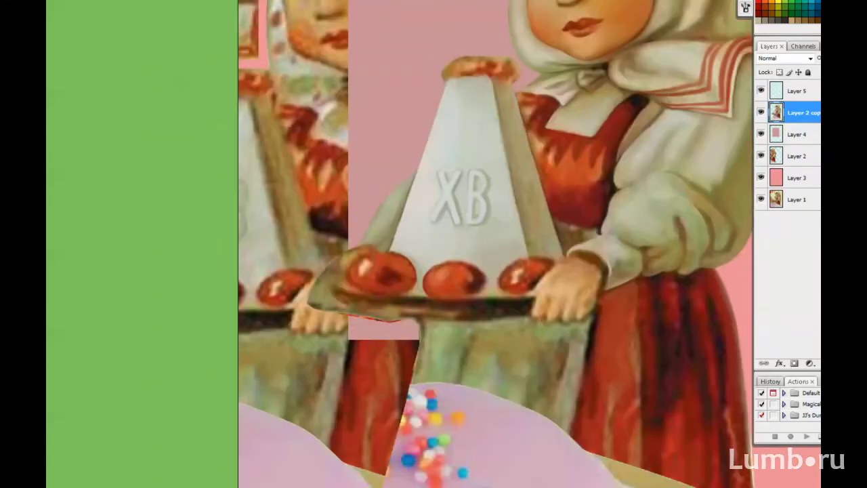
left_click_drag(434, 281, 366, 295)
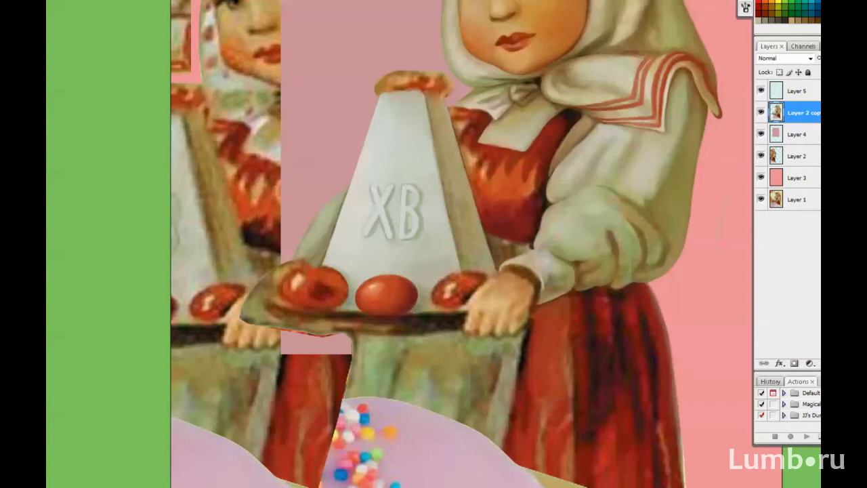
left_click_drag(434, 271, 486, 206)
key("ctrl+j")
- Cover the left red egg with a smooth copy of the middle egg
left_click_drag(433, 271, 496, 238)
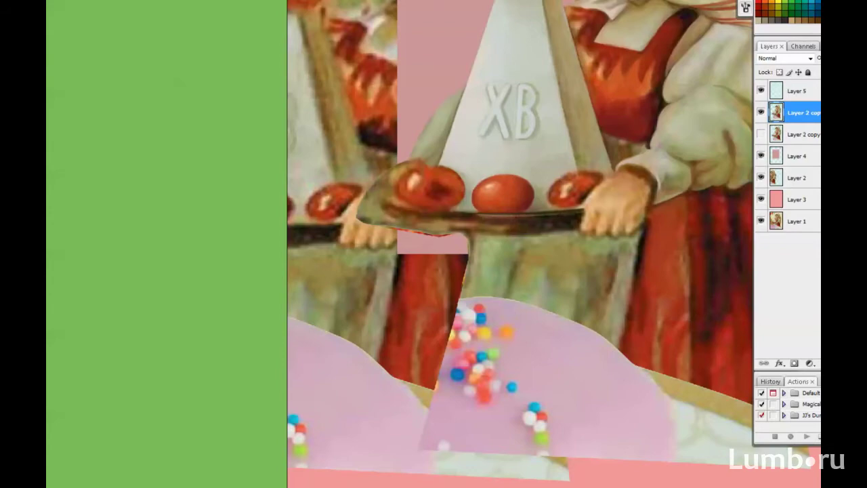
left_click_drag(434, 271, 546, 251)
left_click_drag(576, 192, 296, 243)
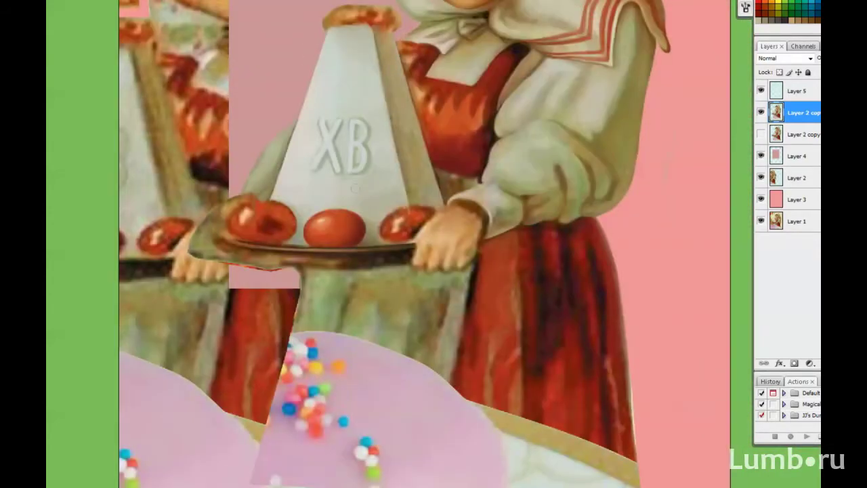
mouse_move(351, 155)
left_mouse_down()
mouse_move(404, 263)
mouse_move(396, 242)
left_mouse_up()
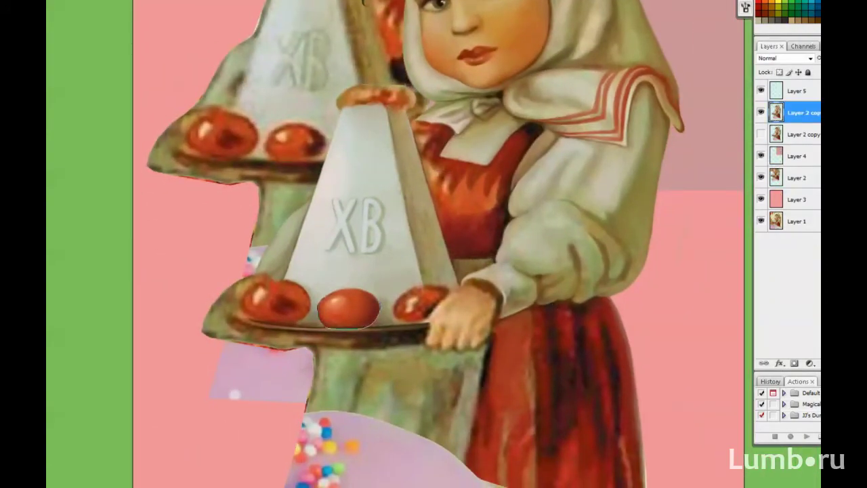
left_click_drag(348, 308, 274, 303)
- Paint skirt texture over the candies on the lower skirt and hide Layer 4
left_click_drag(406, 271, 501, 254)
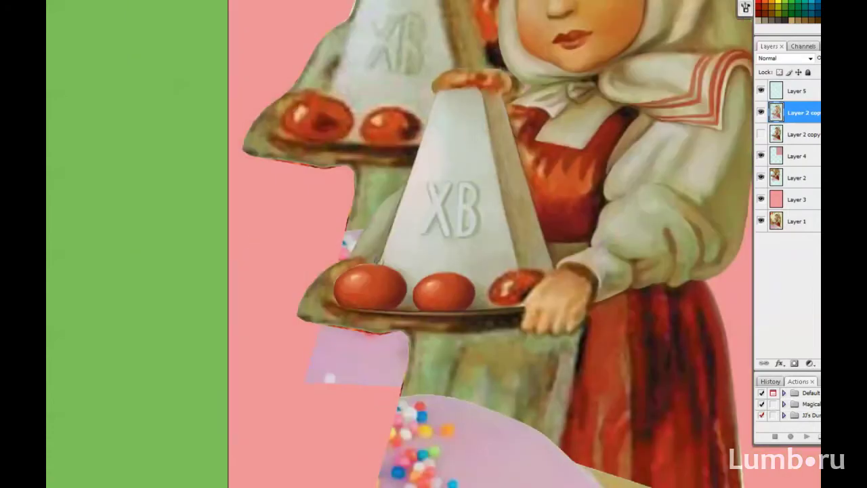
left_click_drag(358, 256, 434, 258)
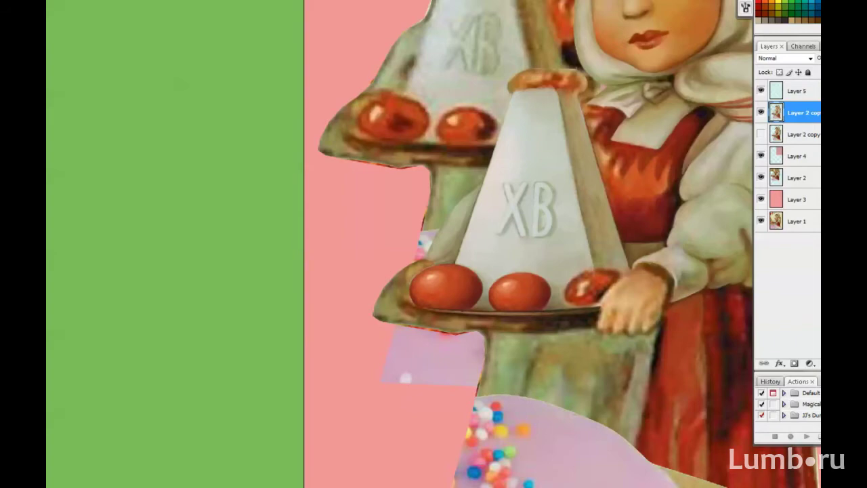
left_click_drag(425, 243, 334, 243)
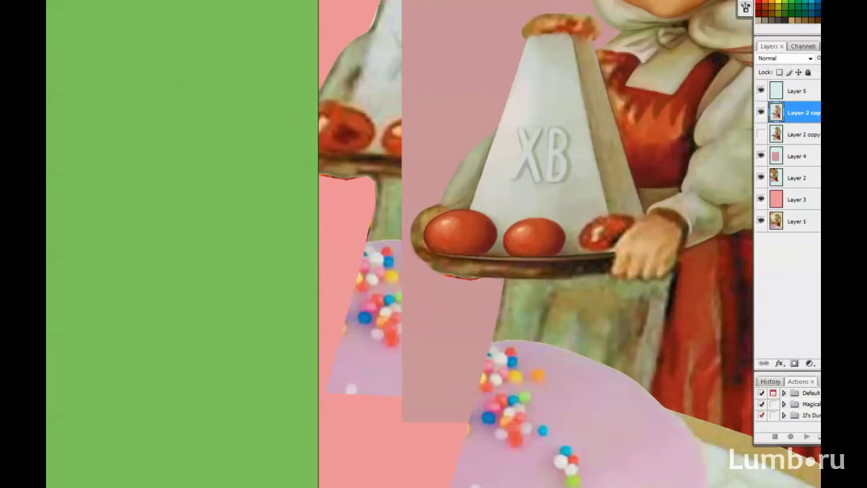
left_click_drag(505, 298, 498, 369)
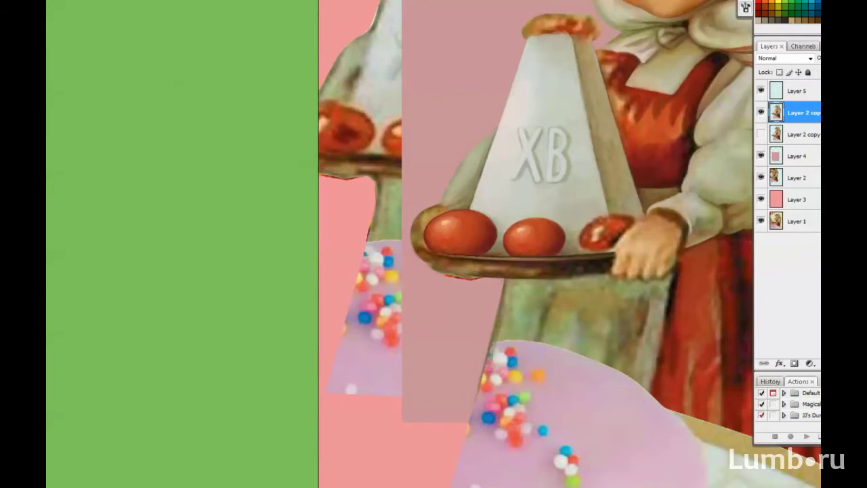
left_click_drag(528, 312, 528, 369)
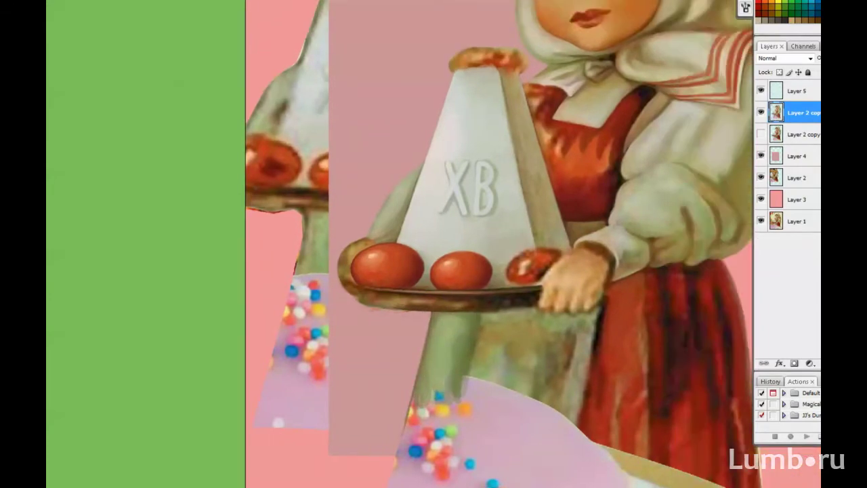
left_click(761, 156)
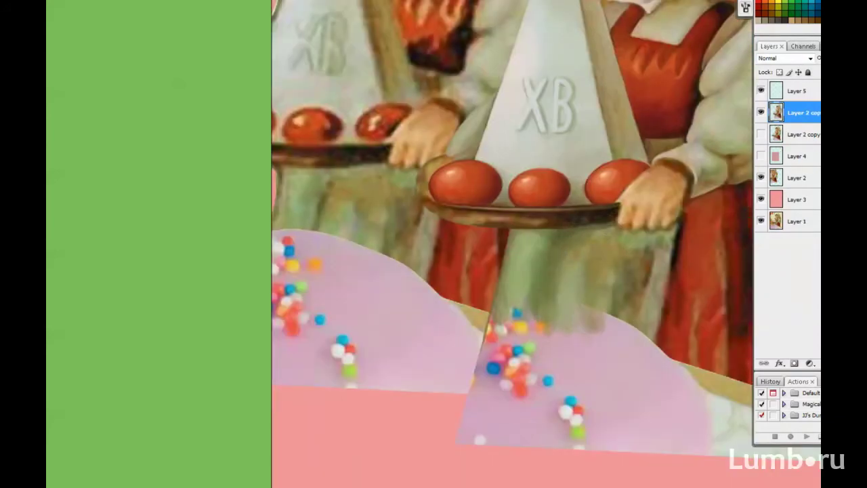
- Extend dark green drips below the tray over the pink candy area, then show Layer 4 again
mouse_move(617, 244)
left_mouse_down()
mouse_move(622, 353)
mouse_move(630, 345)
left_mouse_up()
left_click_drag(651, 305, 650, 383)
left_click_drag(664, 274, 660, 366)
left_click_drag(668, 229, 668, 301)
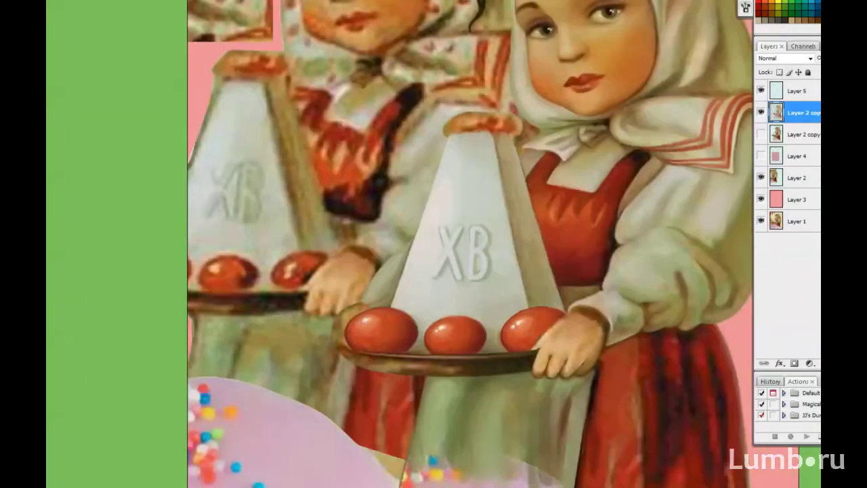
left_click(760, 156)
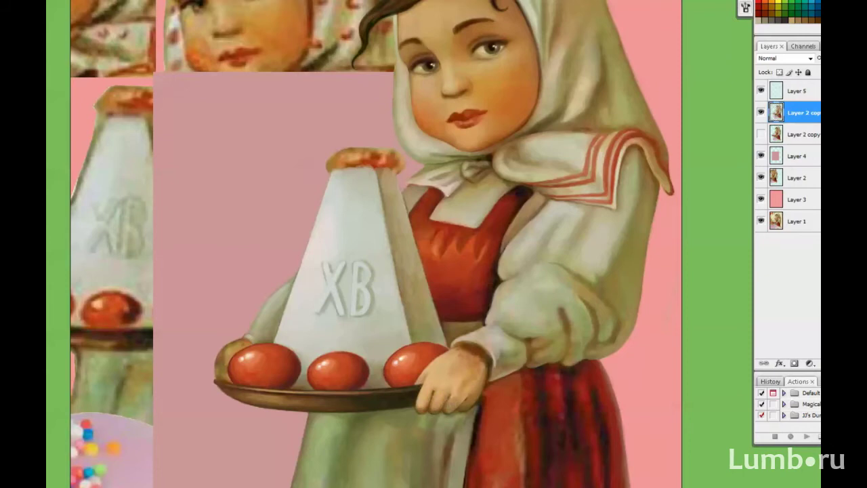
scroll(375, 244, "down", 1)
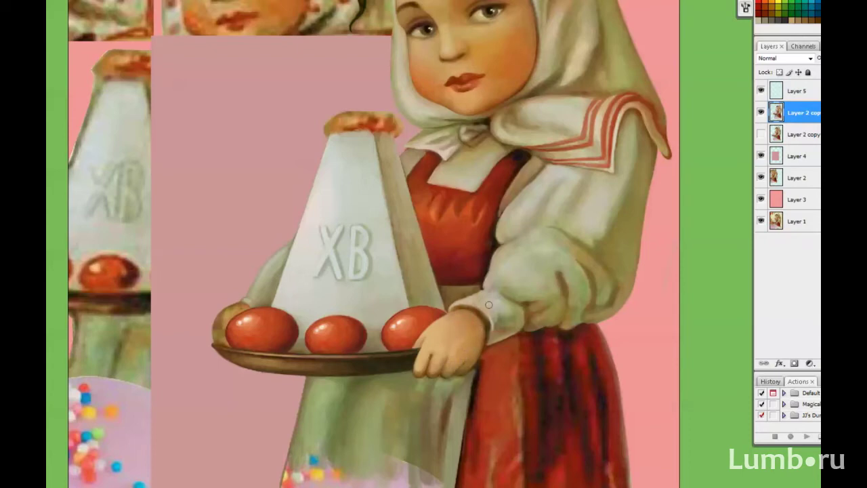
- Brighten the wrist and cuff on Layer 2 copy
left_click_drag(485, 316, 493, 343)
left_click_drag(478, 290, 498, 329)
scroll(406, 244, "left", 3)
scroll(406, 244, "down", 3)
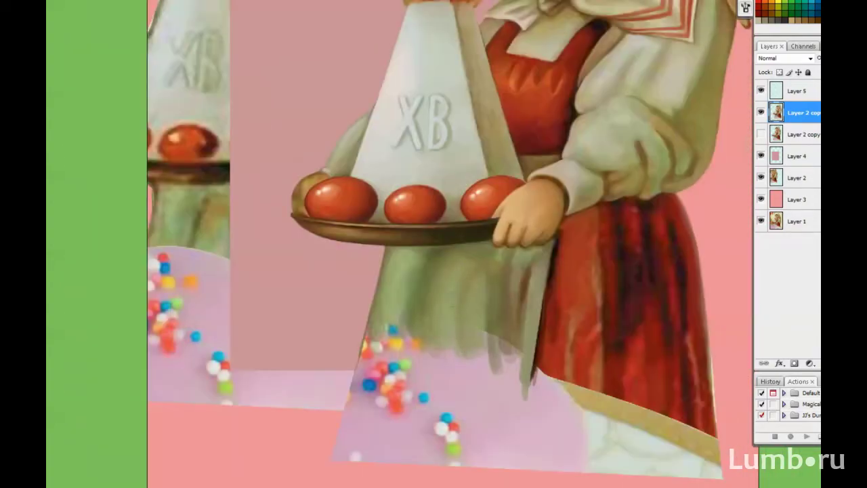
scroll(407, 305, "up", 3)
scroll(406, 305, "right", 1)
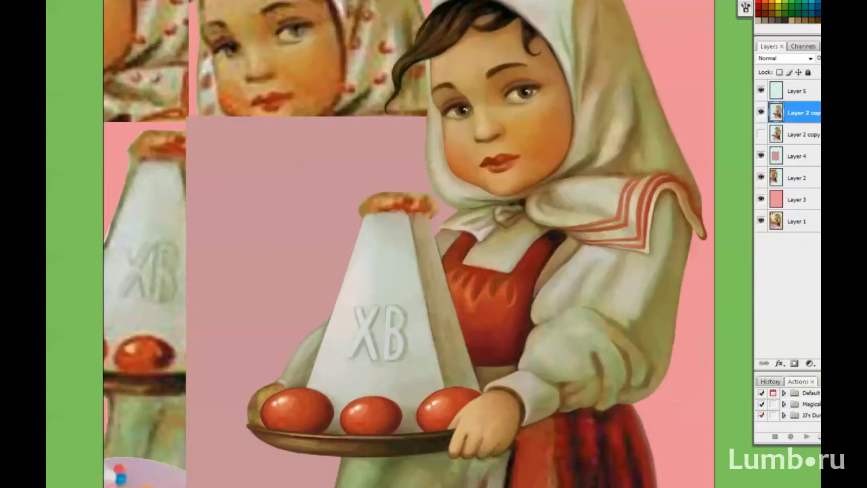
scroll(555, 242, "down", 2)
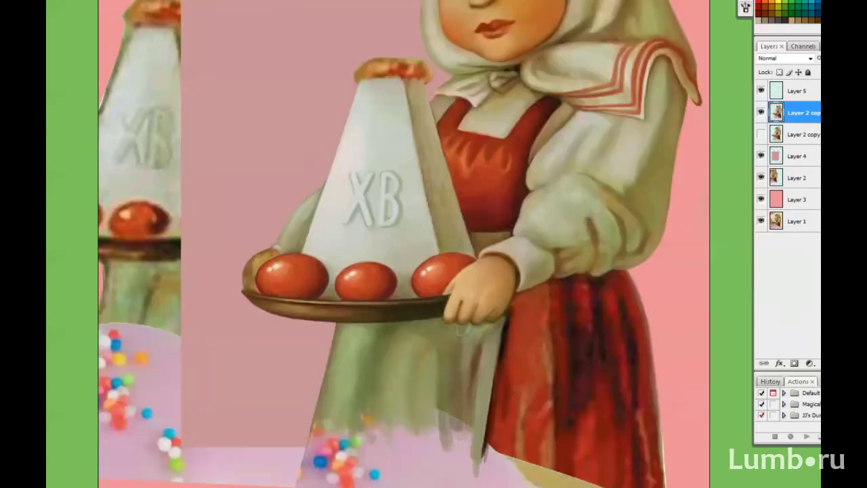
scroll(454, 252, "down", 1)
scroll(454, 252, "left", 2)
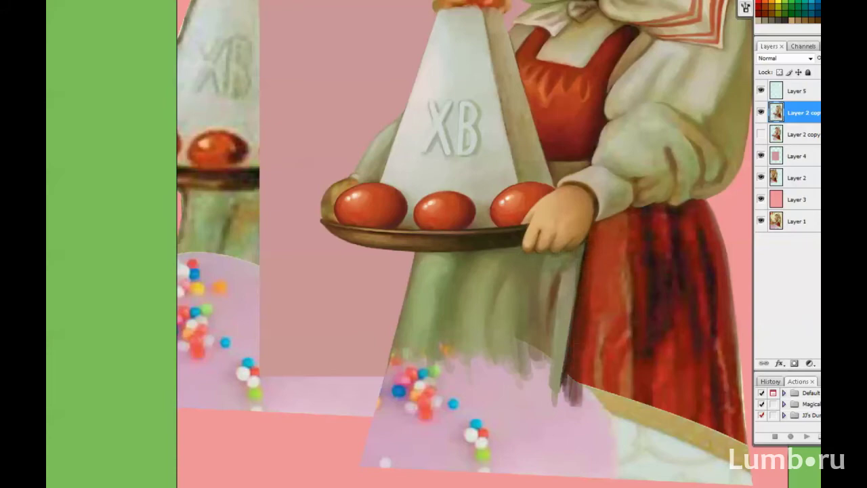
scroll(572, 352, "up", 1)
scroll(572, 352, "right", 2)
- Paint dark streaks down the apron and red skirt, softening the apron below the hand
left_click_drag(517, 475, 522, 430)
mouse_move(529, 390)
left_mouse_down()
mouse_move(532, 475)
mouse_move(547, 308)
left_mouse_up()
left_click_drag(548, 349, 549, 437)
left_click_drag(492, 484, 491, 448)
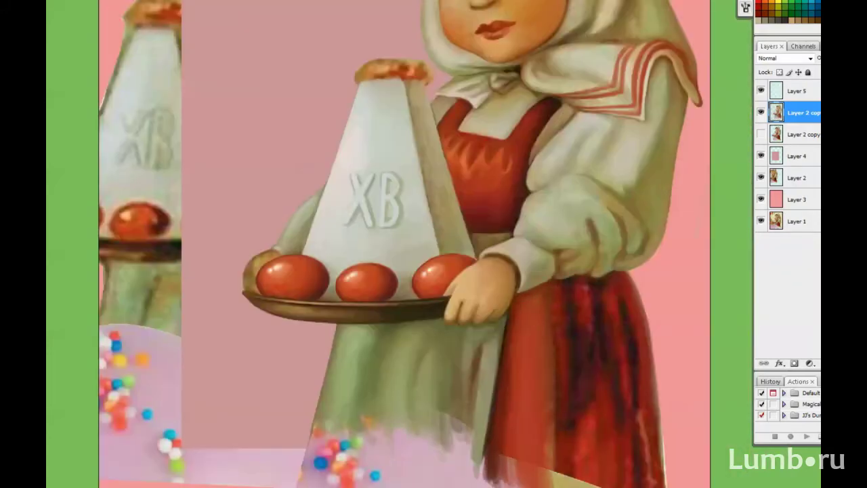
left_click_drag(471, 394, 447, 480)
mouse_move(498, 324)
left_mouse_down()
mouse_move(481, 342)
mouse_move(475, 463)
left_mouse_up()
left_click_drag(484, 345, 485, 481)
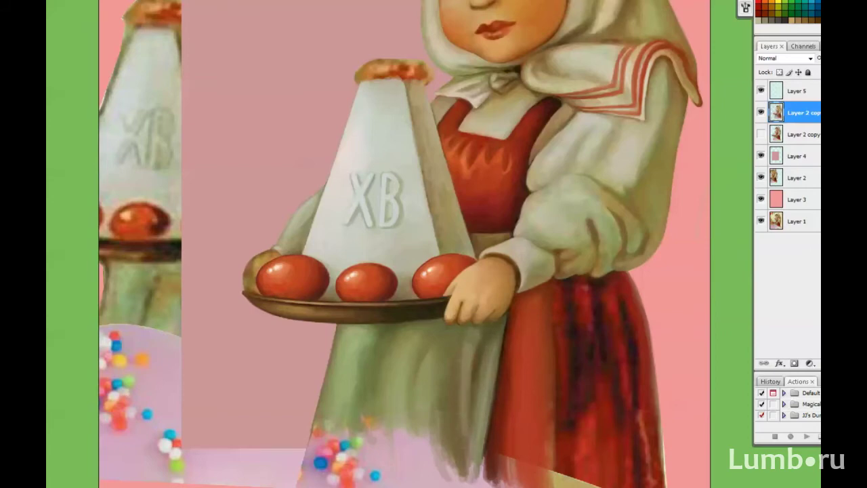
left_click_drag(466, 410, 468, 485)
left_click_drag(467, 349, 466, 427)
left_click_drag(478, 324, 467, 354)
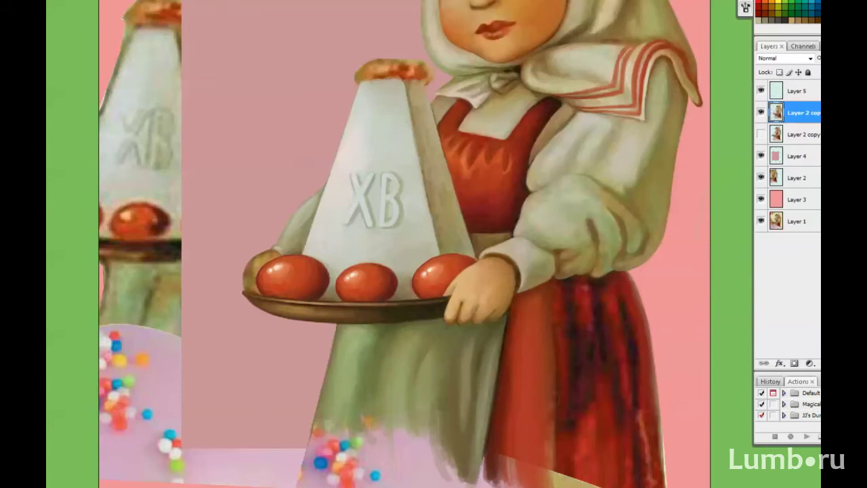
left_click_drag(548, 427, 554, 484)
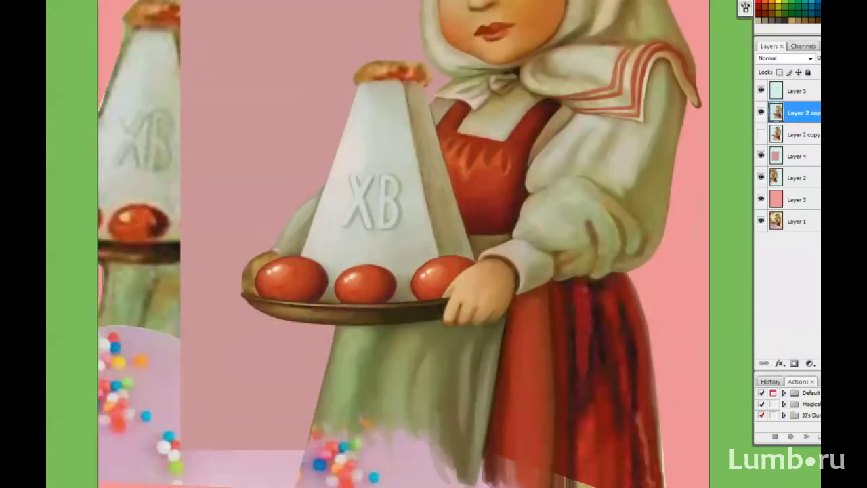
- Repaint the red skirt's dark folds and touch up its right edge
left_click_drag(580, 373, 582, 409)
left_click_drag(597, 356, 596, 457)
left_click_drag(584, 277, 582, 469)
left_click_drag(583, 355, 586, 486)
left_click_drag(608, 400, 590, 482)
left_click_drag(599, 356, 603, 407)
left_click_drag(602, 289, 616, 486)
left_click_drag(603, 378, 618, 485)
left_click_drag(624, 303, 633, 375)
left_click_drag(644, 412, 662, 487)
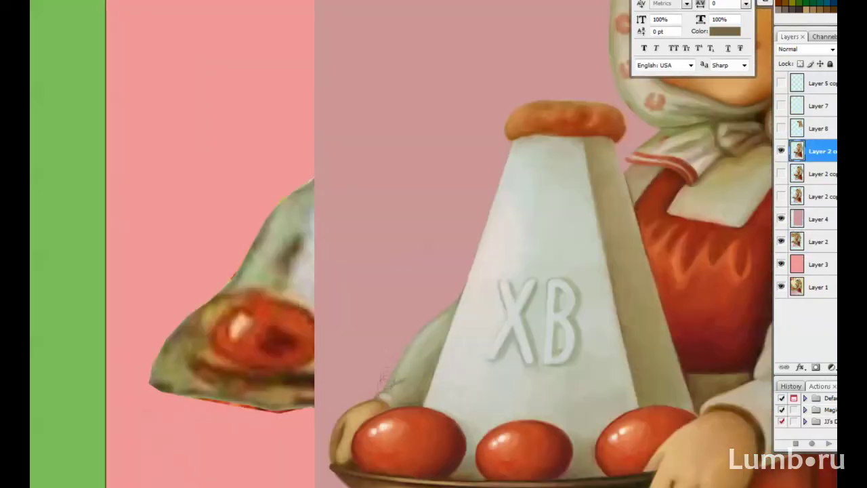
- Sample grey-green, brown and tan from the painting, then repaint smooth shading on the sleeve
left_click(405, 378, "alt")
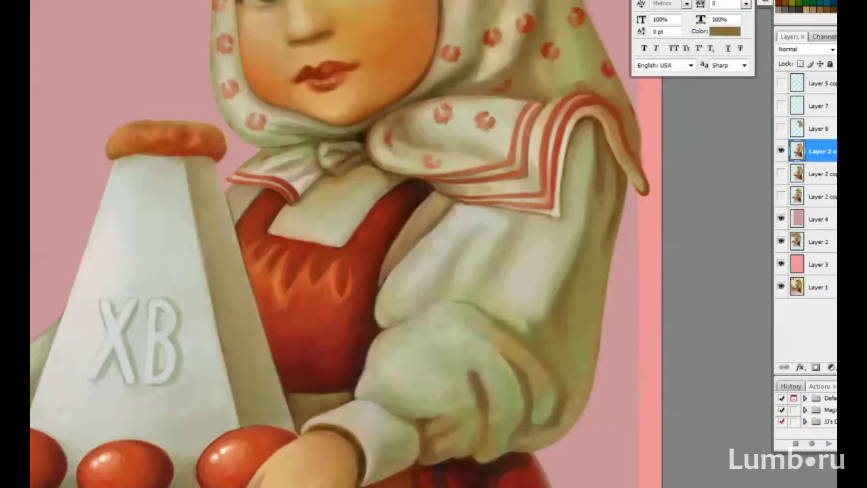
left_click(413, 447, "alt")
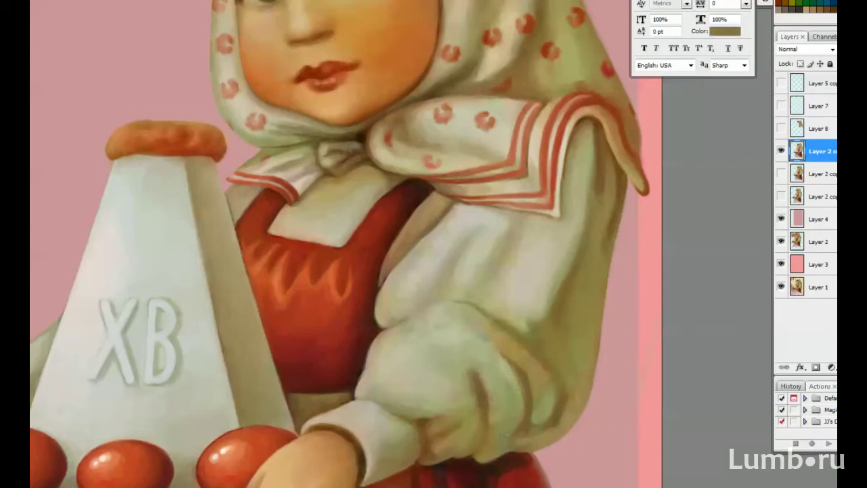
left_click(380, 330, "alt")
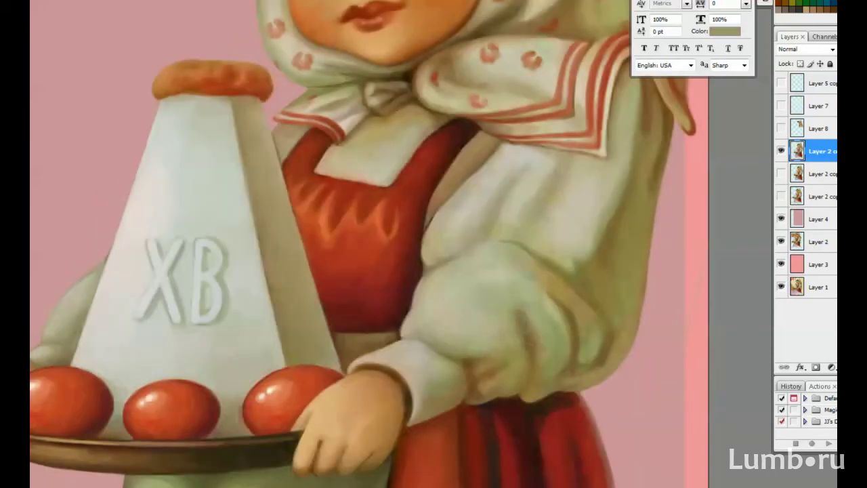
mouse_move(536, 301)
left_mouse_down()
mouse_move(562, 342)
mouse_move(614, 379)
left_mouse_up()
- Touch up the sleeve shading, then darken and extend the right skirt hem in red
left_click_drag(592, 347, 625, 362)
left_click_drag(550, 283, 560, 285)
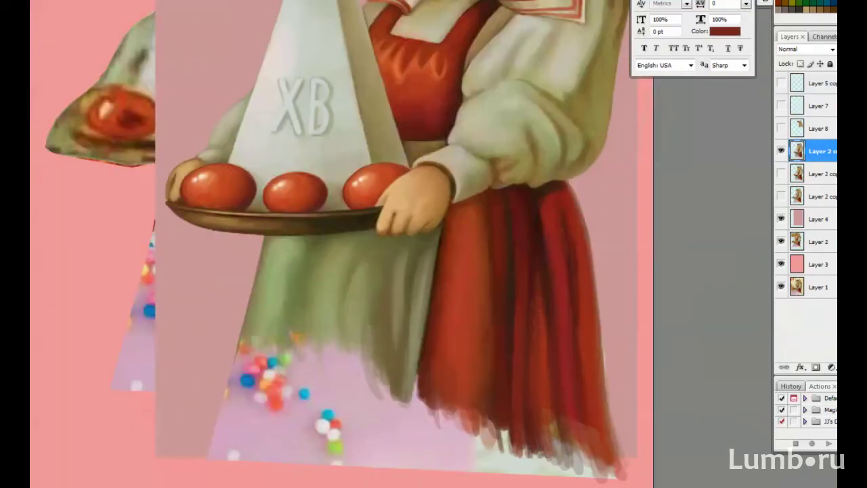
left_click_drag(552, 410, 559, 461)
left_click_drag(563, 423, 573, 466)
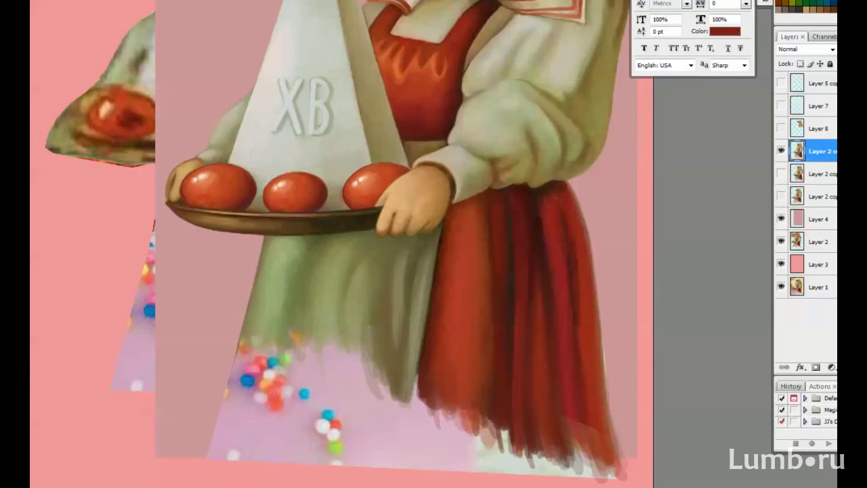
left_click_drag(606, 400, 613, 468)
mouse_move(593, 424)
left_mouse_down()
mouse_move(590, 467)
mouse_move(574, 471)
left_mouse_up()
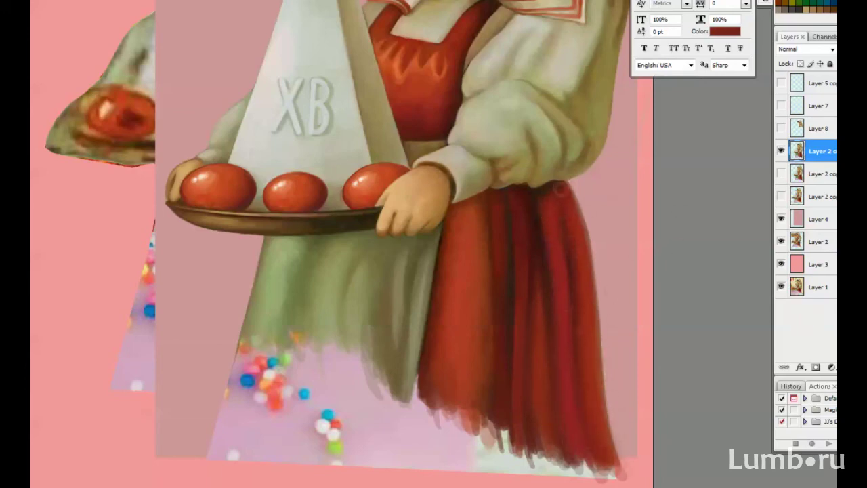
- Extend the lower-left skirt hem with dark red strokes
left_click_drag(437, 385, 420, 415)
left_click_drag(417, 373, 412, 417)
mouse_move(408, 391)
left_mouse_down()
mouse_move(434, 427)
mouse_move(466, 429)
left_mouse_up()
left_click_drag(444, 409, 500, 442)
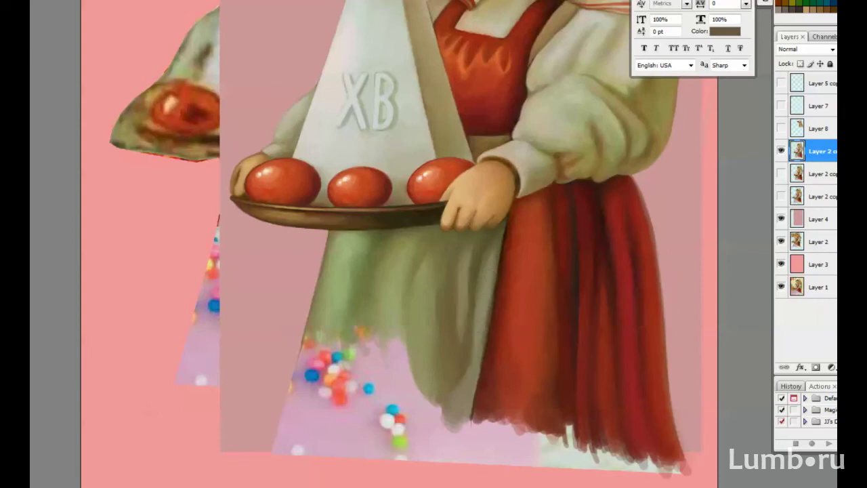
- Paint green over the candy dots beside the lower skirt hem
left_click_drag(380, 343, 390, 381)
left_click_drag(407, 346, 400, 396)
mouse_move(371, 346)
left_mouse_down()
mouse_move(434, 416)
mouse_move(459, 426)
left_mouse_up()
left_click_drag(356, 337, 358, 366)
mouse_move(359, 319)
left_mouse_down()
mouse_move(369, 400)
mouse_move(299, 386)
left_mouse_up()
left_click_drag(292, 332, 321, 376)
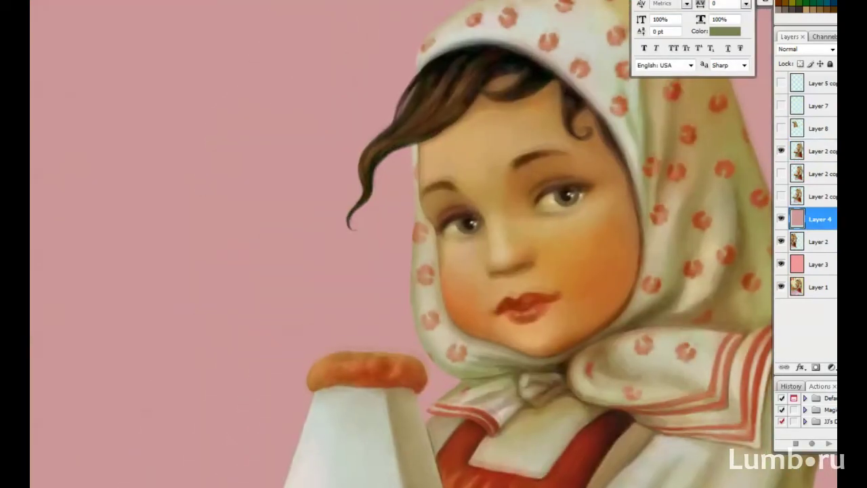
- Add the six-line caption 'ОТРИСОВКА УЛУЧШЕННОГО … НА БОЛЬШОМ РЕКЛАМНОМ ПЛАКАТЕ' left of the face and begin enlarging it
left_click(113, 111)
type("ОТРИСОВКА У")
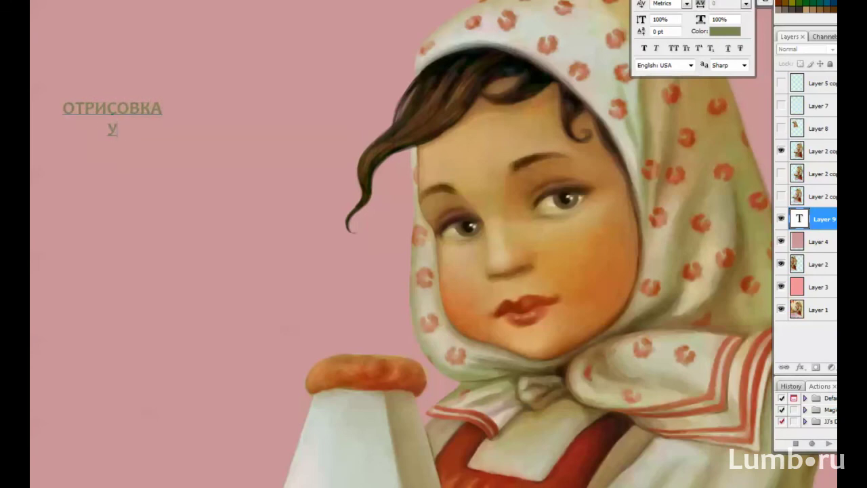
type("ЛУЧШЕННОГО")
key("Return")
type("ВАРИАНТА")
key("Return")
type("ВИНТАЖНОЙ")
key("Return")
type("КАРТИНКИ")
key("Return")
type("С ДЕВОЧКОЙ Д")
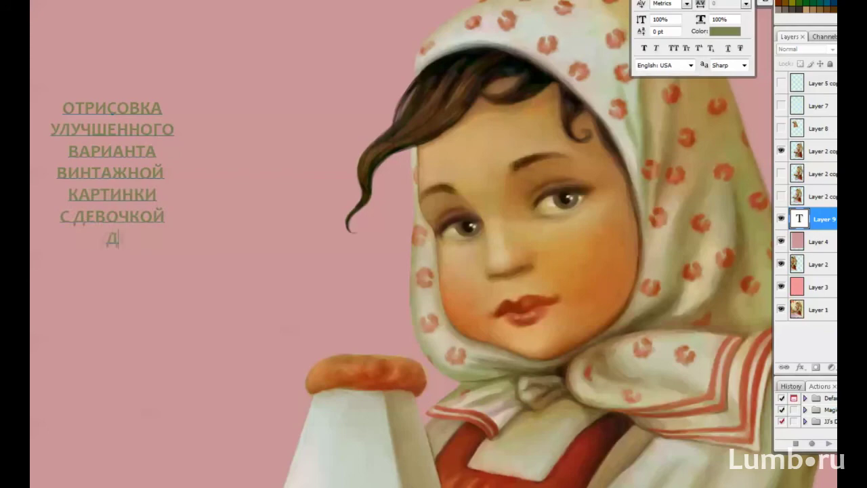
type("ЛЯ ПЕЧАТИ")
key("Return")
type("НА БОЛЬШОМ РЕКЛАМНОМ ПЛА")
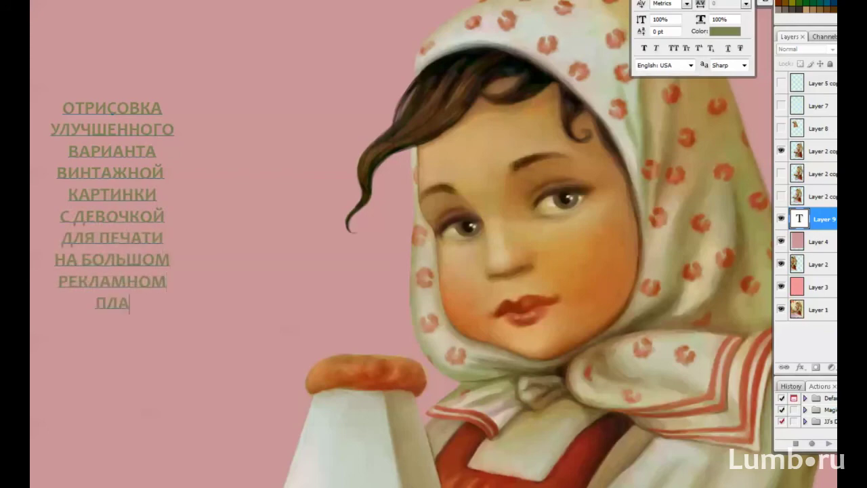
type("КАТЕ")
key("ctrl+Return")
key("ctrl+t")
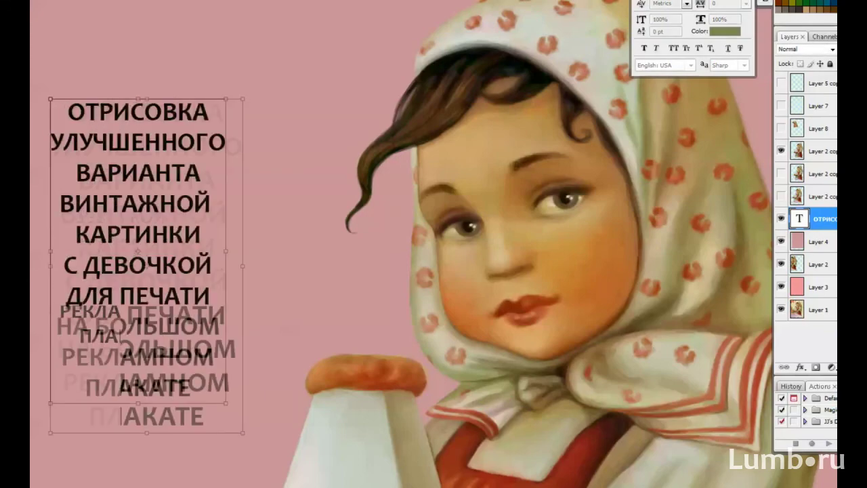